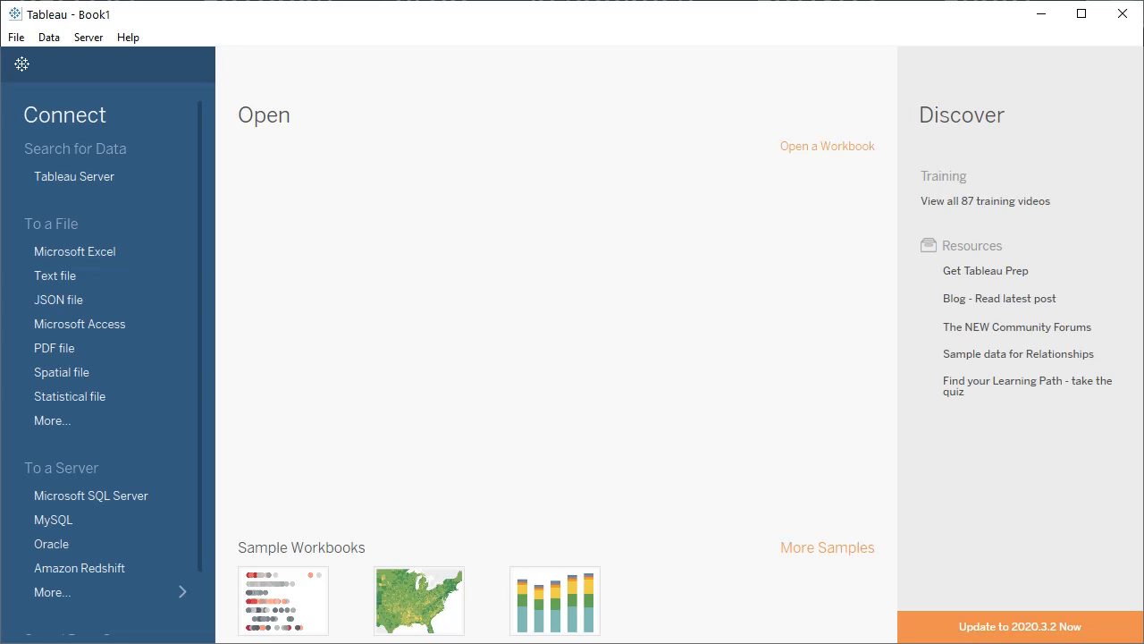
Connect to the text file county_cases in the ga_covid_data folder
{"action": "left_click", "coordinate": [77, 279]}
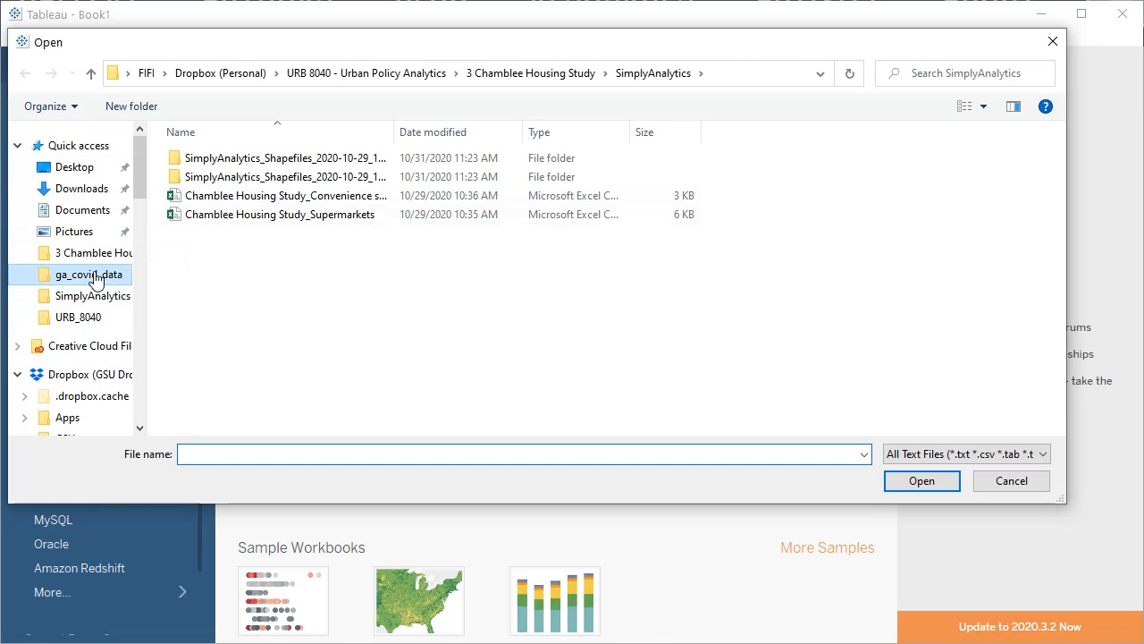
{"action": "left_click", "coordinate": [95, 280]}
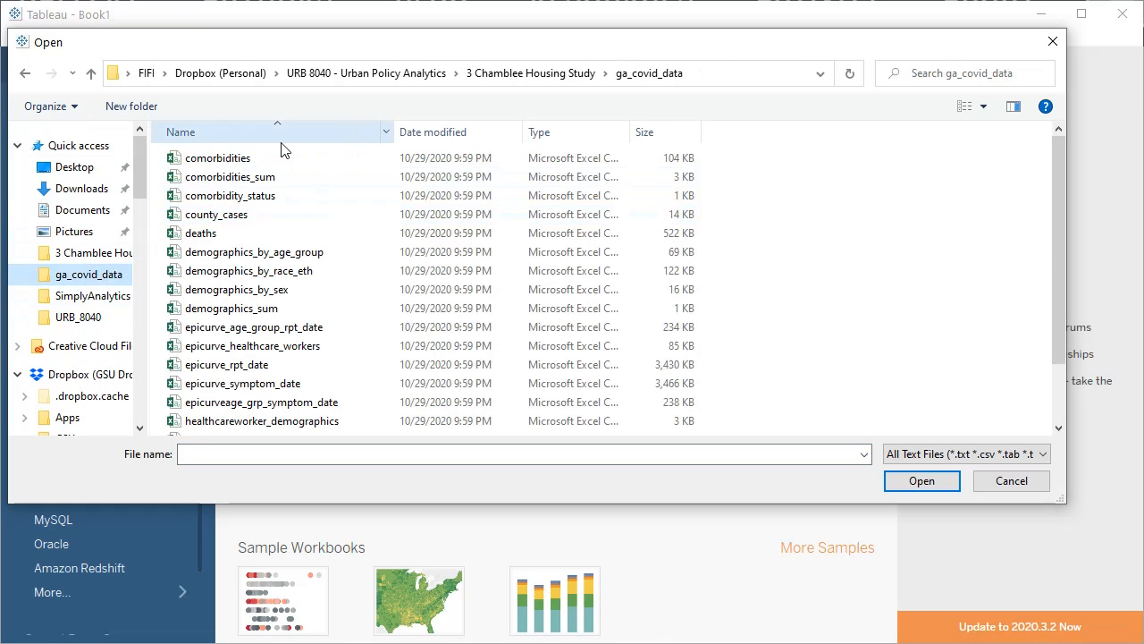
{"action": "left_click", "coordinate": [234, 221]}
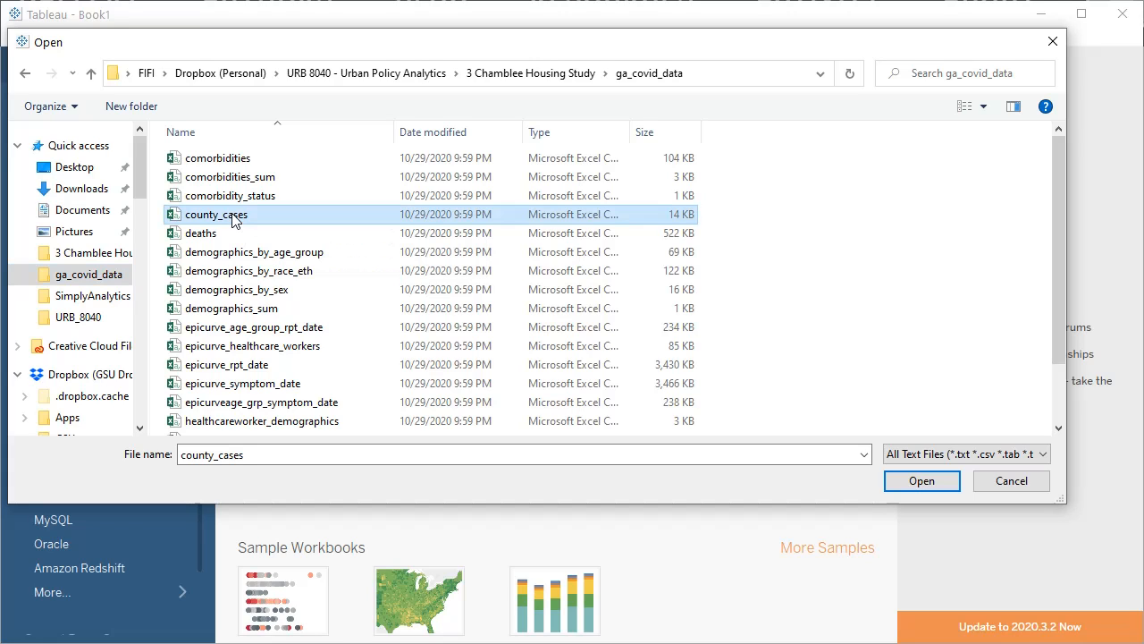
{"action": "left_click", "coordinate": [908, 482]}
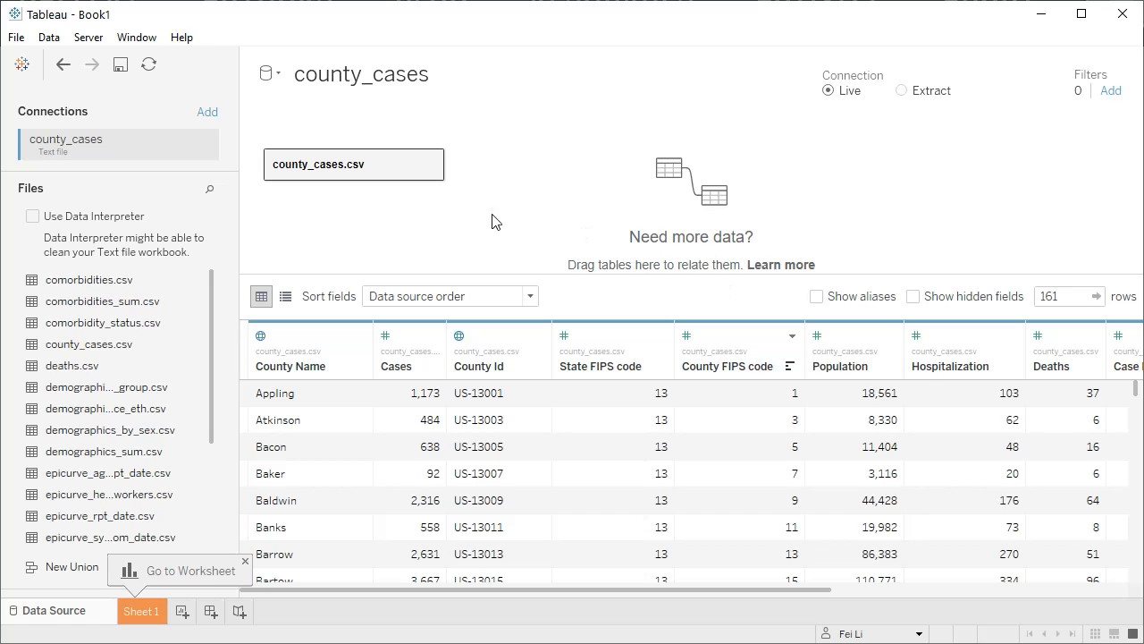
Add deaths.csv to the data source and relate it to county_cases.csv by matching County Name with County
{"action": "mouse_move", "coordinate": [339, 185]}
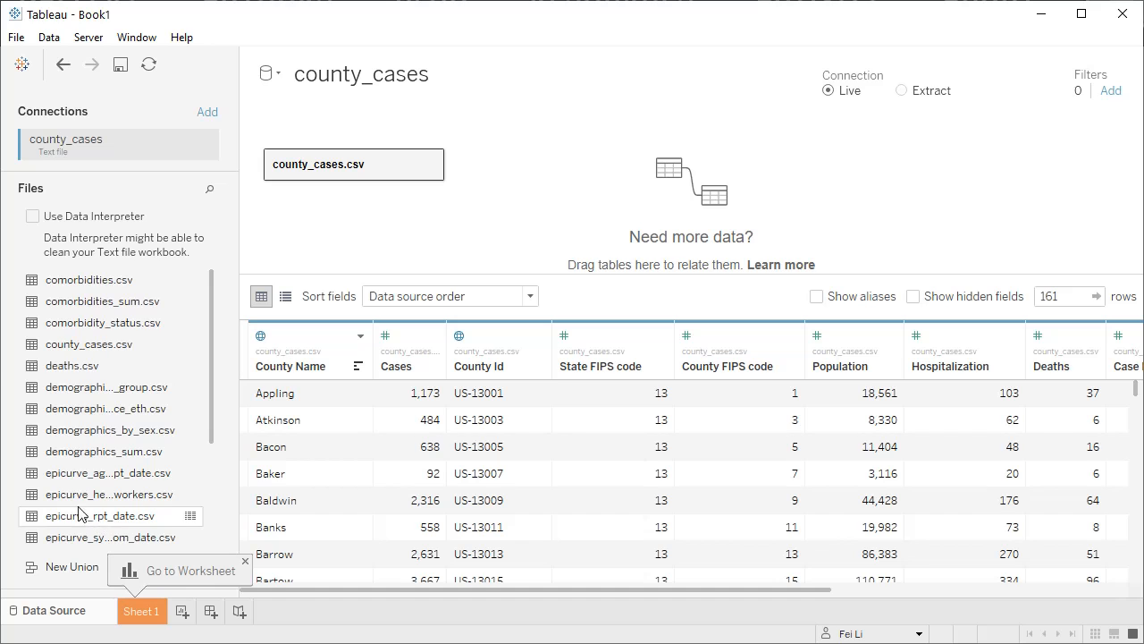
{"action": "scroll", "coordinate": [80, 509], "scroll_direction": "down", "scroll_amount": 2}
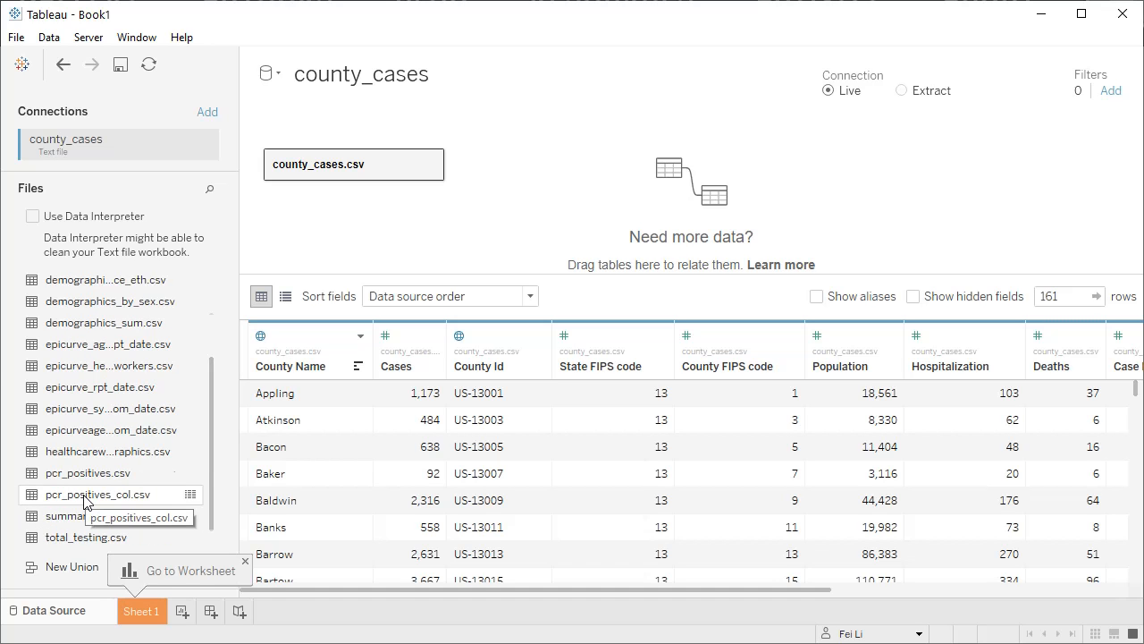
{"action": "scroll", "coordinate": [85, 501], "scroll_direction": "up", "scroll_amount": 1}
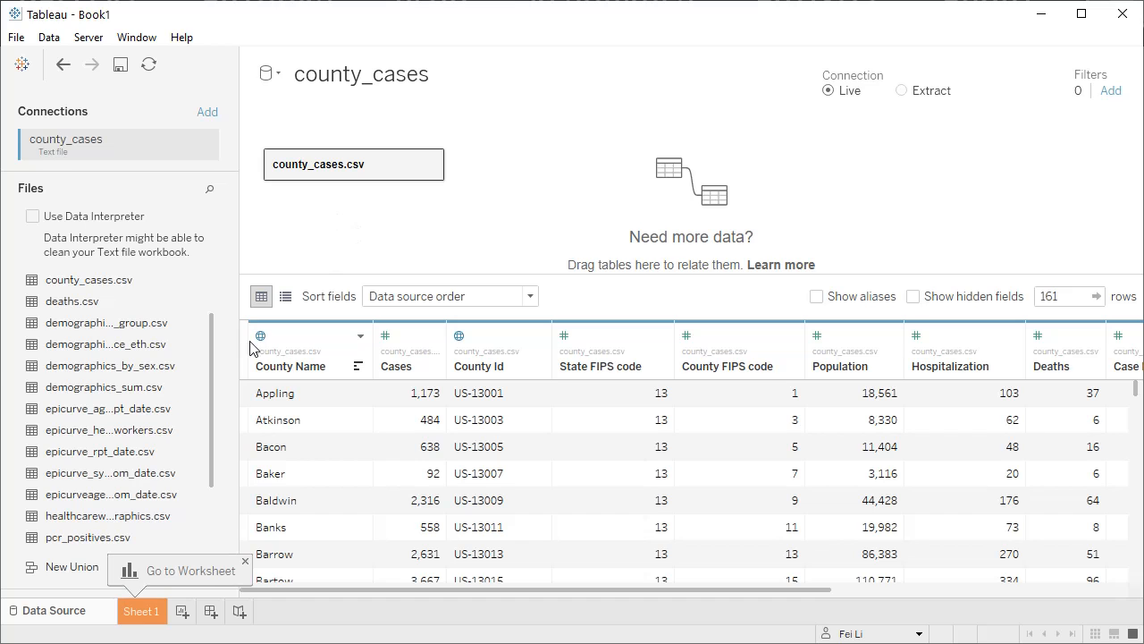
{"action": "left_click_drag", "start_coordinate": [89, 301], "coordinate": [544, 196]}
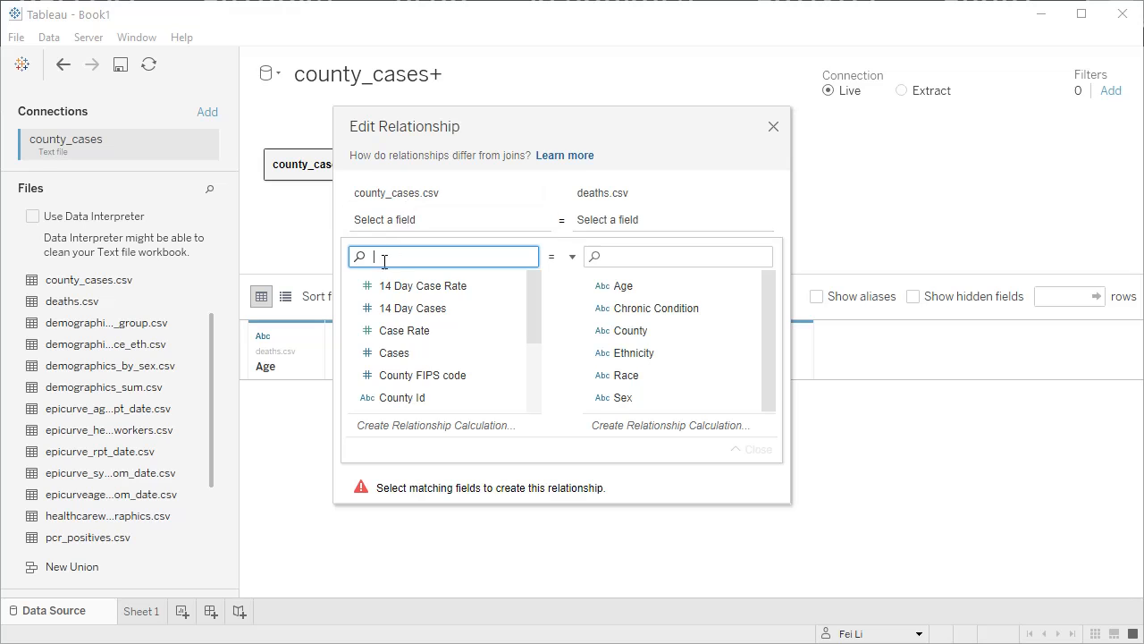
{"action": "scroll", "coordinate": [453, 357], "scroll_direction": "down", "scroll_amount": 2}
{"action": "scroll", "coordinate": [452, 335], "scroll_direction": "down", "scroll_amount": 3}
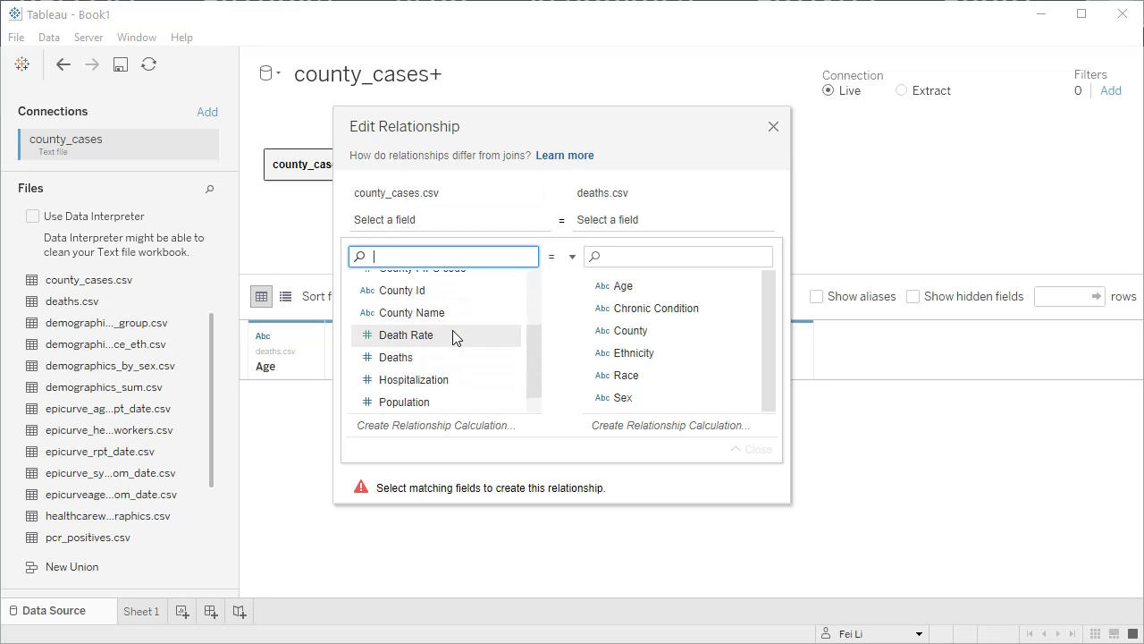
{"action": "left_click", "coordinate": [426, 314]}
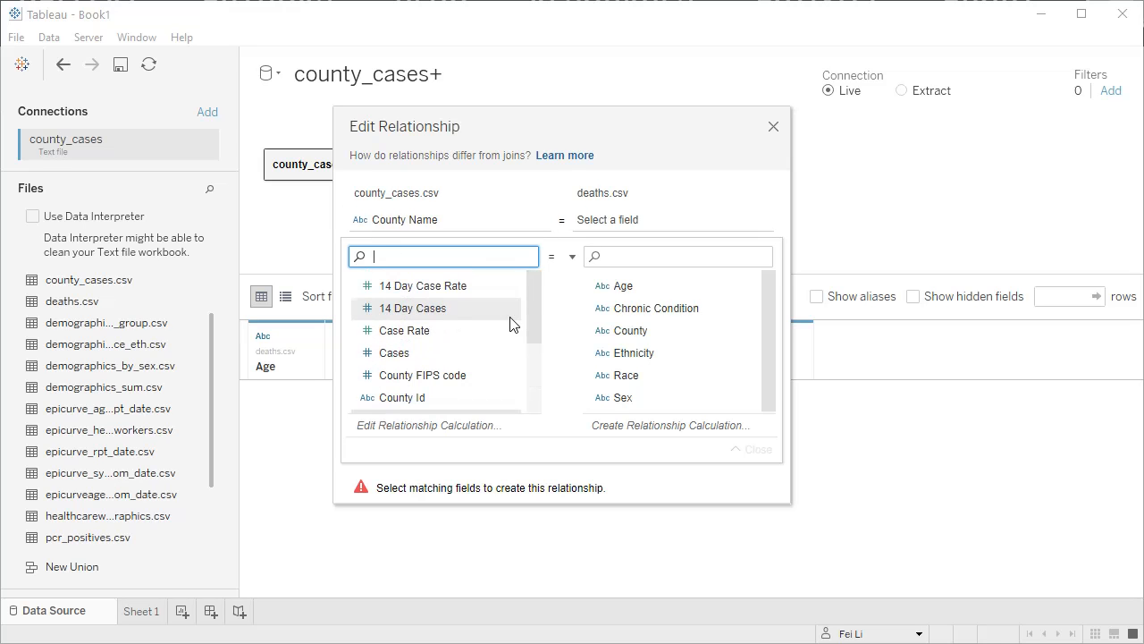
{"action": "left_click", "coordinate": [641, 334]}
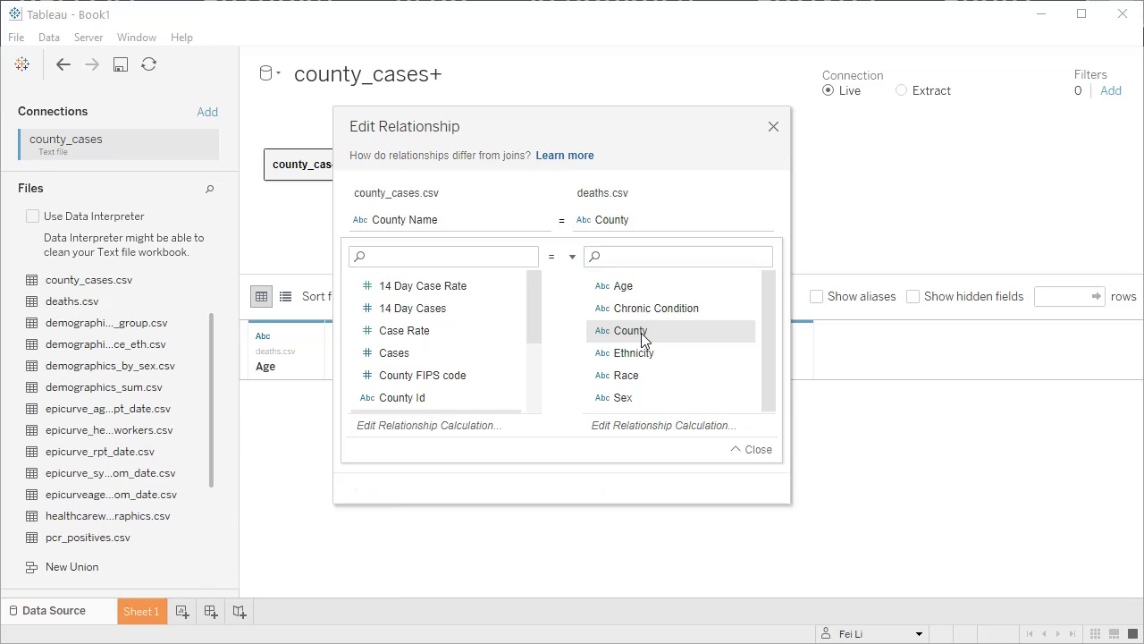
{"action": "left_click", "coordinate": [774, 129]}
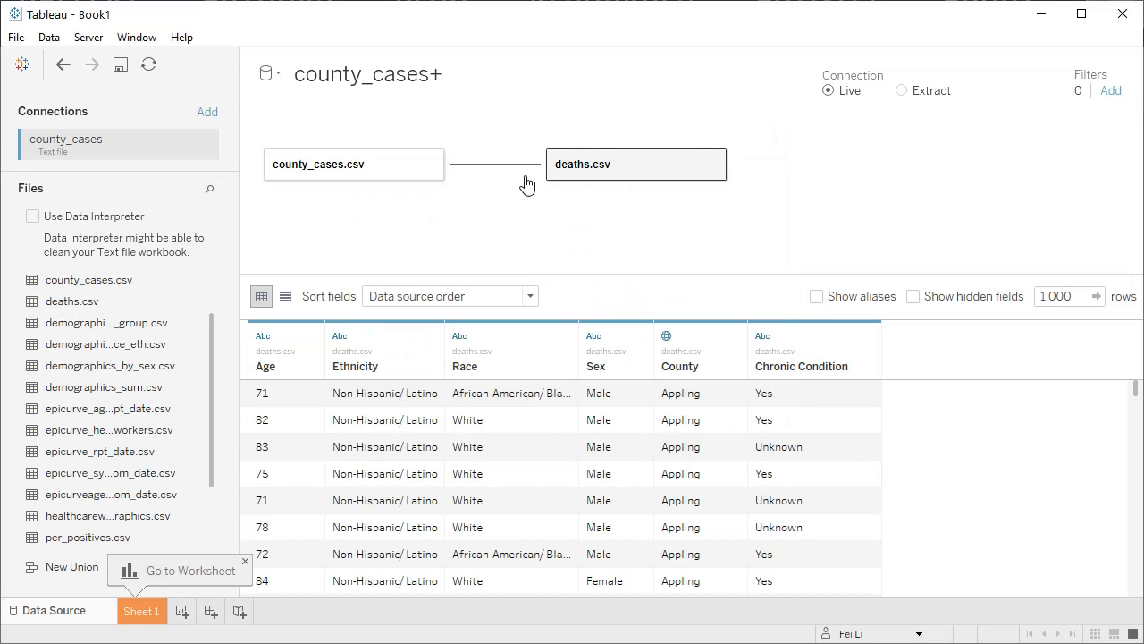
Add pcr_positives_col.csv to the data source, relating County Name in county_cases.csv to its County field
{"action": "mouse_move", "coordinate": [501, 182]}
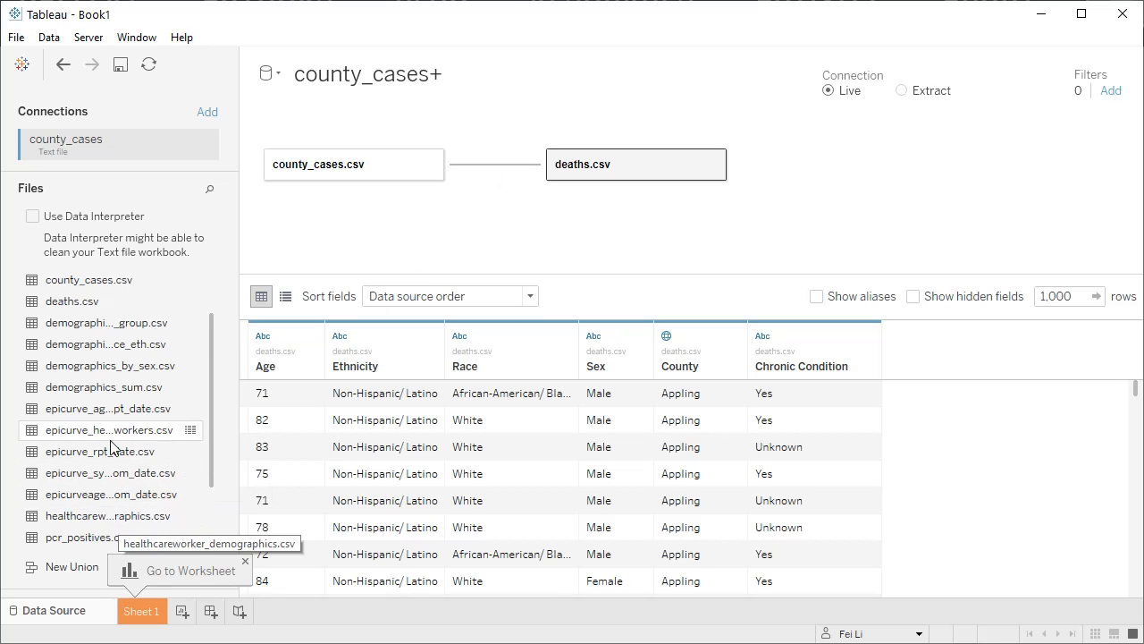
{"action": "scroll", "coordinate": [116, 442], "scroll_direction": "down", "scroll_amount": 1}
{"action": "left_click_drag", "start_coordinate": [100, 495], "coordinate": [547, 241]}
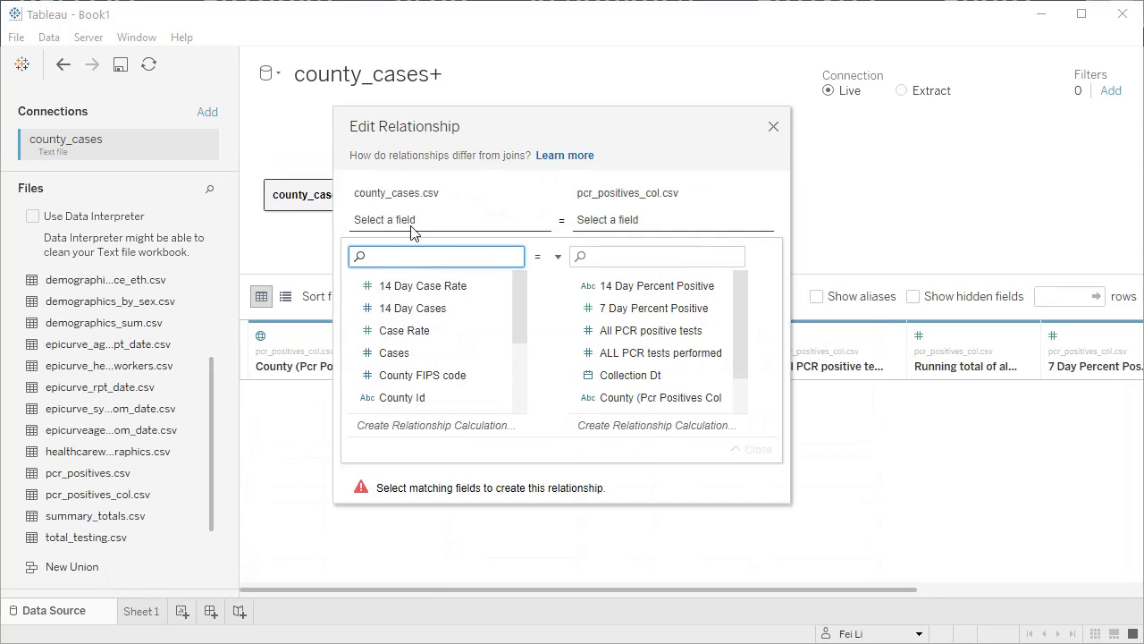
{"action": "scroll", "coordinate": [429, 357], "scroll_direction": "down", "scroll_amount": 1}
{"action": "left_click", "coordinate": [439, 366]}
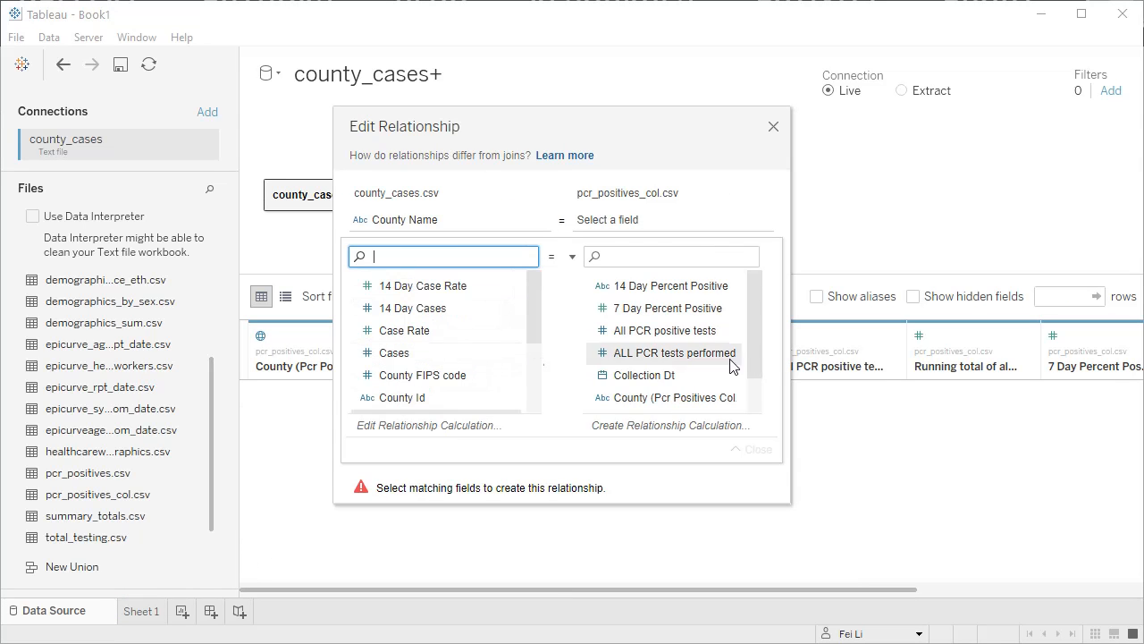
{"action": "scroll", "coordinate": [727, 356], "scroll_direction": "down", "scroll_amount": 1}
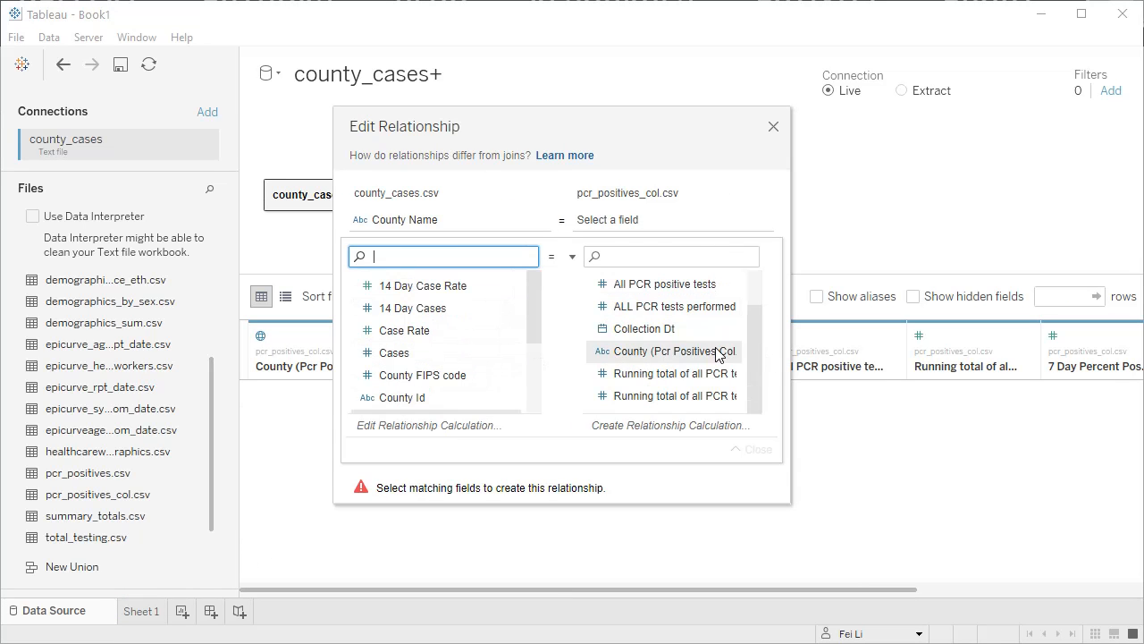
{"action": "left_click", "coordinate": [659, 352]}
{"action": "left_click", "coordinate": [773, 127]}
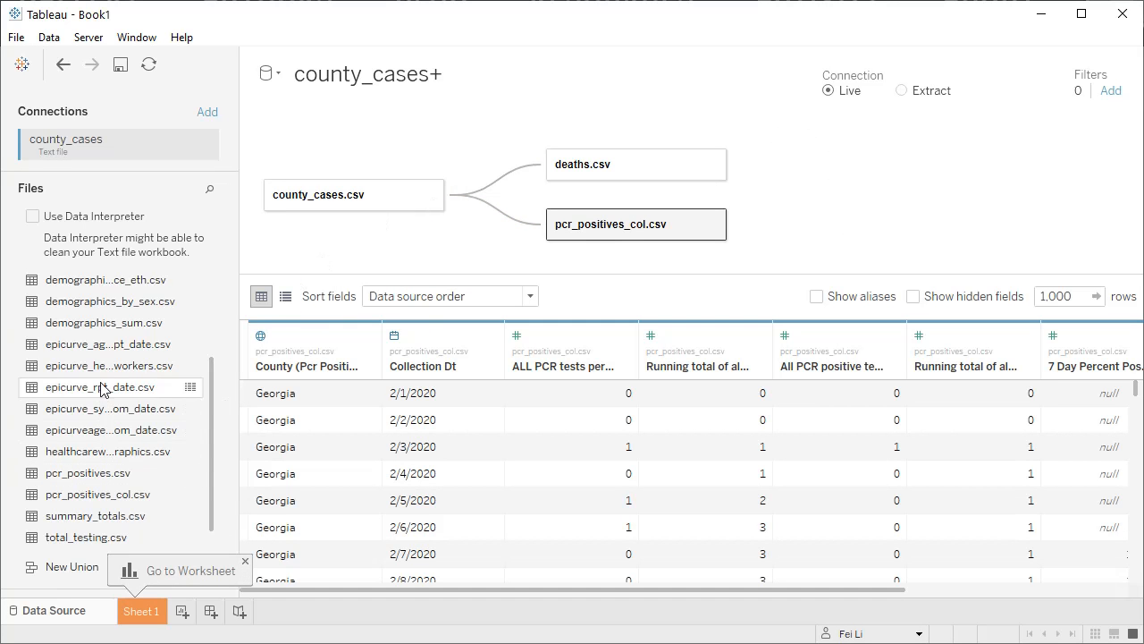
Add epicurve_rpt_date.csv and relate it to county_cases.csv by matching County Name with County (Epicurve Rpt Date.Csv)
{"action": "left_click_drag", "start_coordinate": [95, 391], "coordinate": [522, 265]}
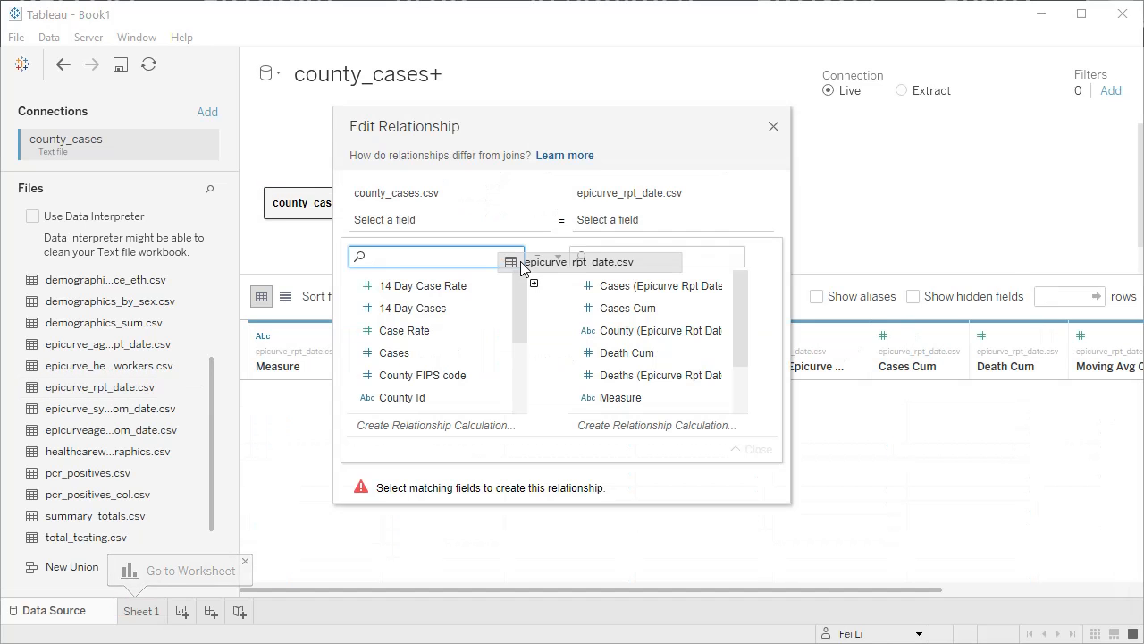
{"action": "scroll", "coordinate": [427, 382], "scroll_direction": "down", "scroll_amount": 2}
{"action": "left_click", "coordinate": [425, 377]}
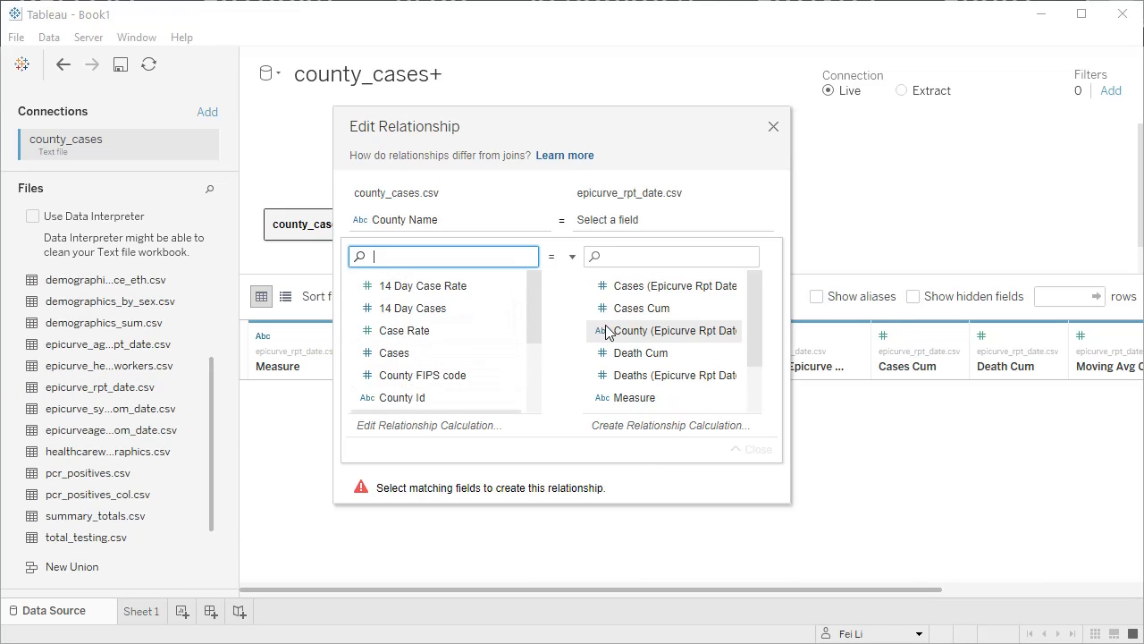
{"action": "left_click", "coordinate": [659, 335]}
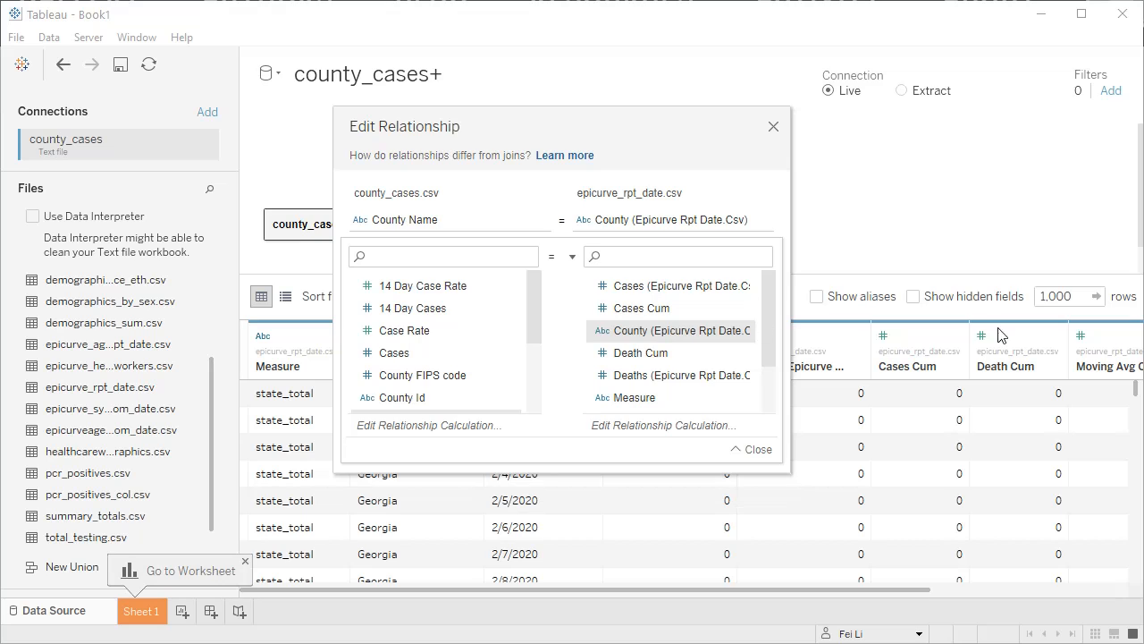
{"action": "left_click", "coordinate": [774, 127]}
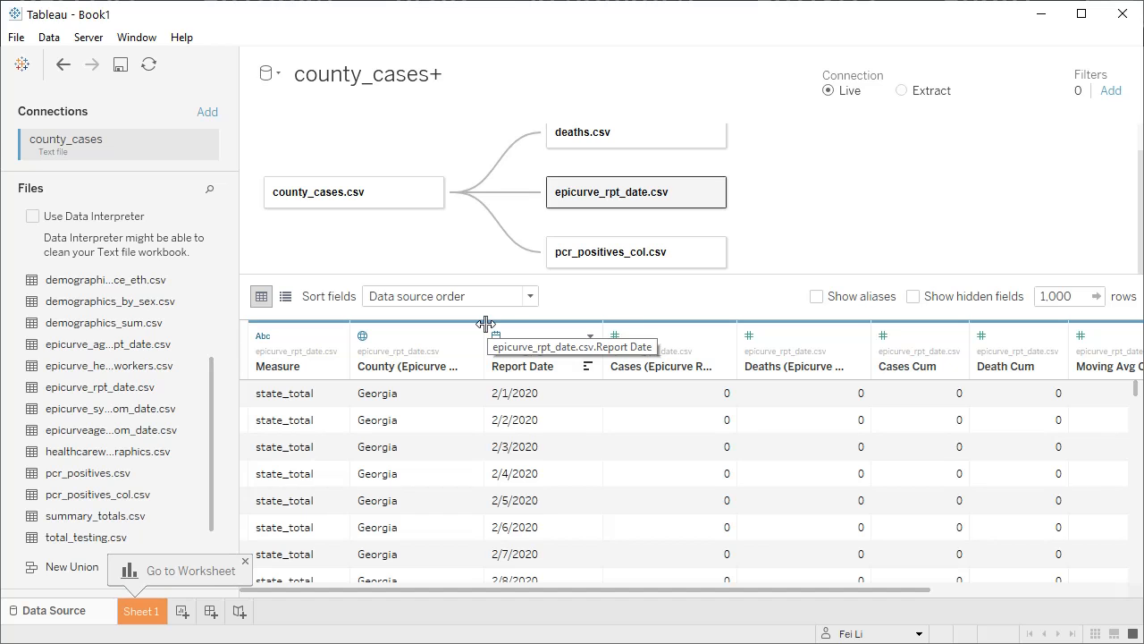
On Sheet 1, build a bar chart with Sex as columns and the deaths.csv record count as rows
{"action": "left_click", "coordinate": [140, 611]}
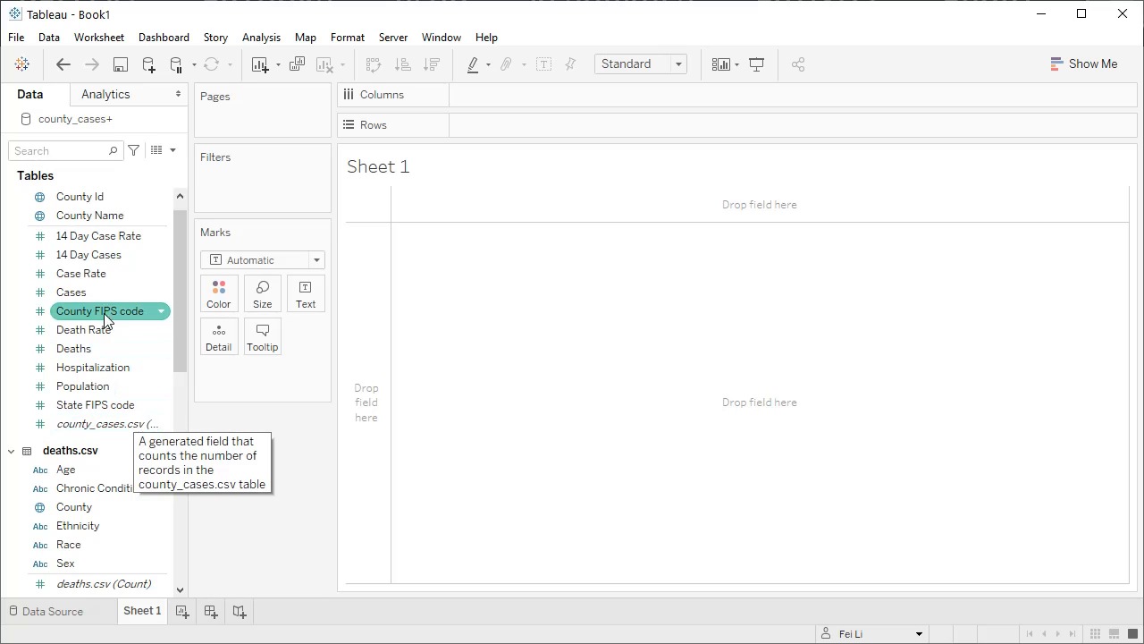
{"action": "scroll", "coordinate": [118, 456], "scroll_direction": "down", "scroll_amount": 5}
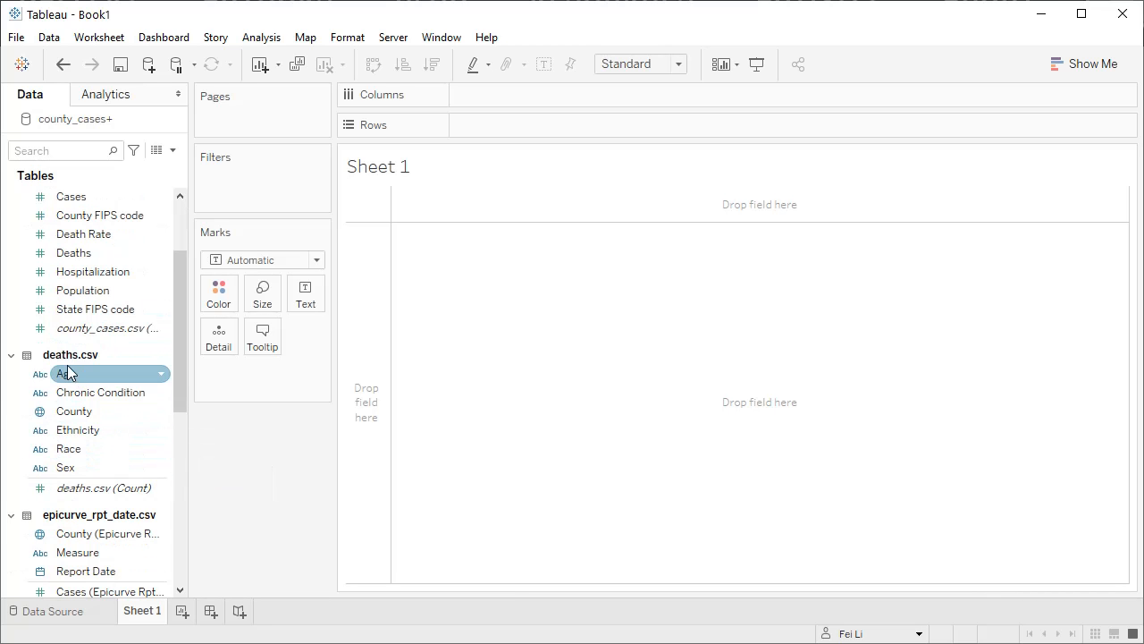
{"action": "left_click_drag", "start_coordinate": [72, 474], "coordinate": [495, 97]}
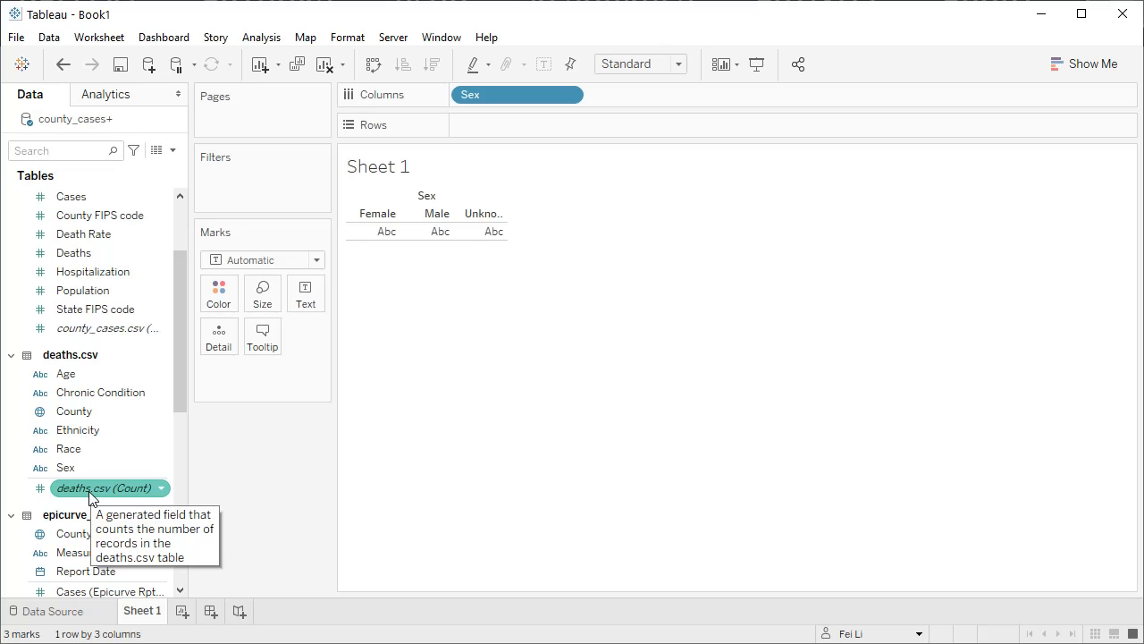
{"action": "left_click_drag", "start_coordinate": [92, 493], "coordinate": [510, 119]}
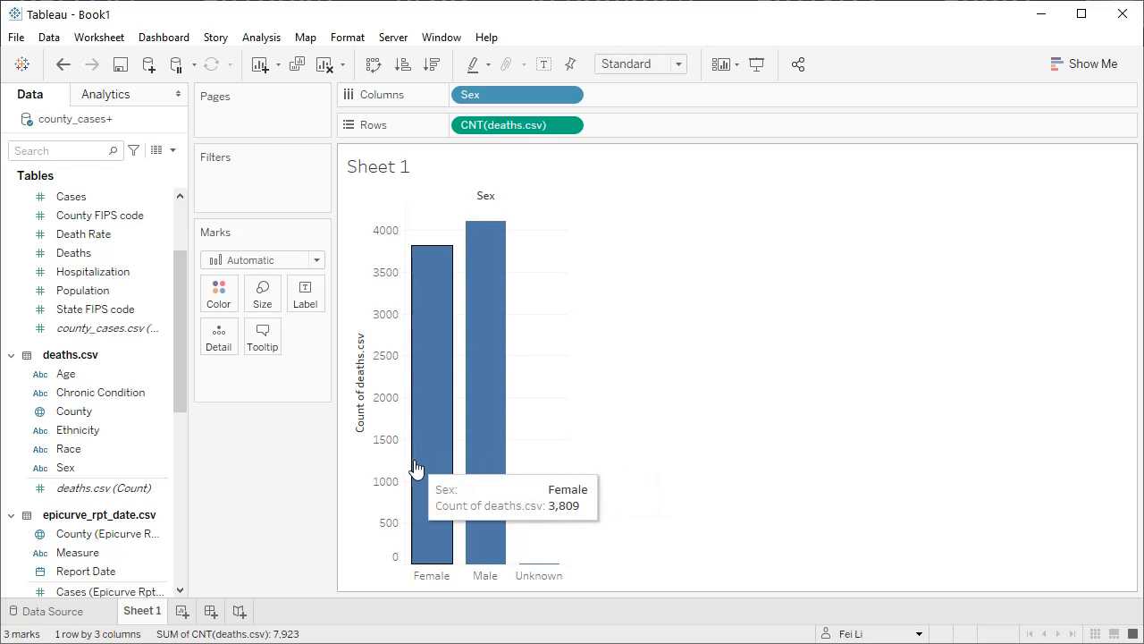
Exclude the Unknown sex category from the deaths chart
{"action": "mouse_move", "coordinate": [534, 563]}
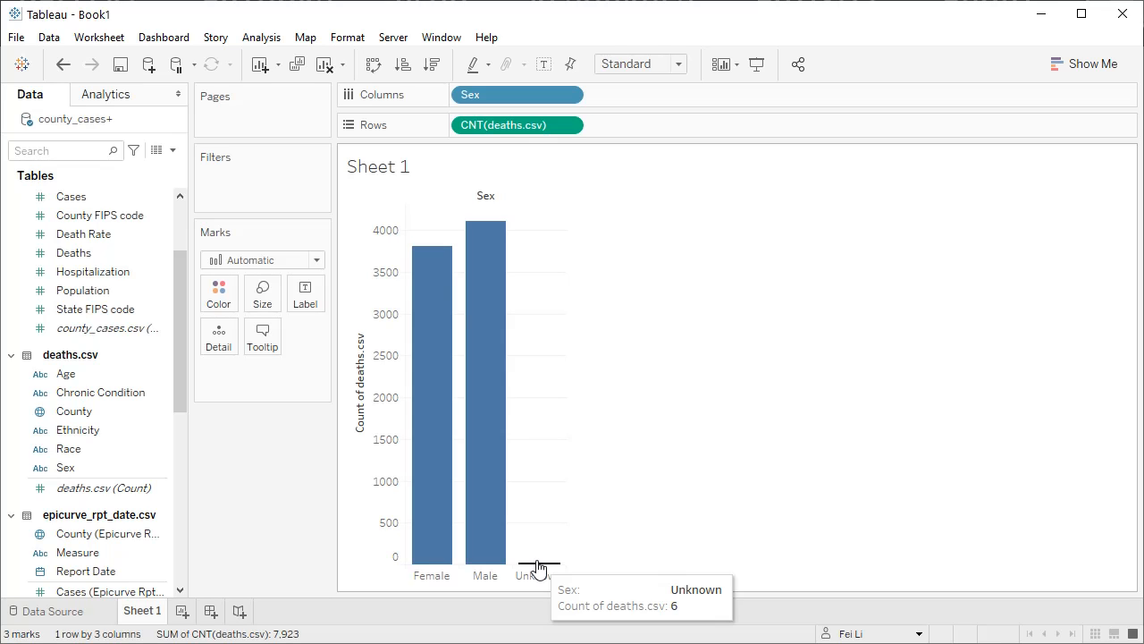
{"action": "left_click", "coordinate": [538, 564]}
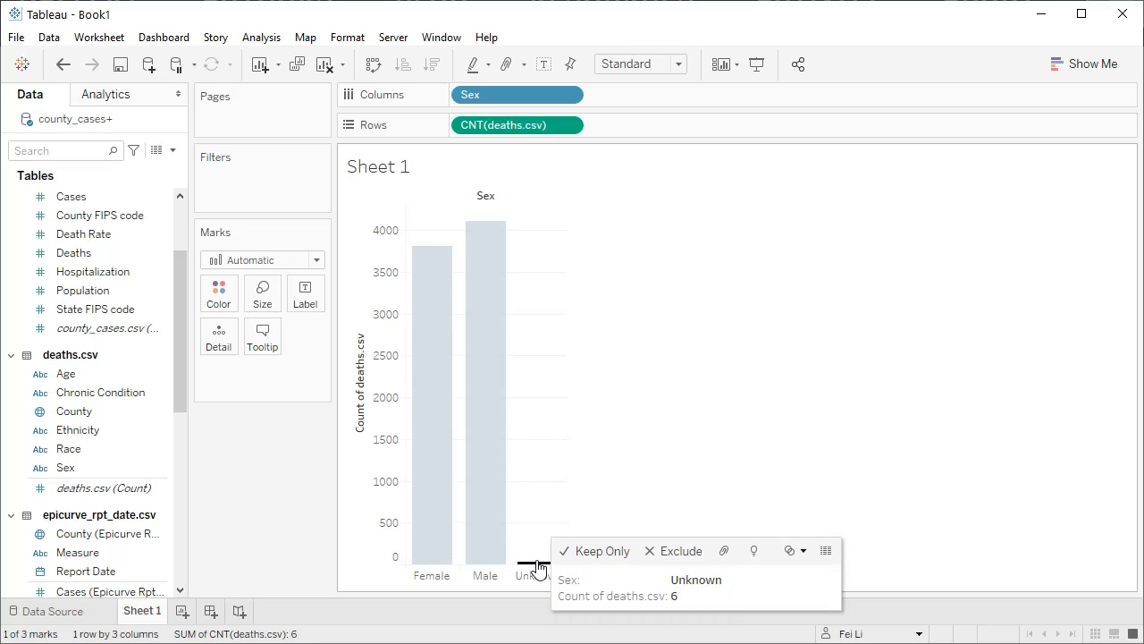
{"action": "left_click", "coordinate": [680, 550]}
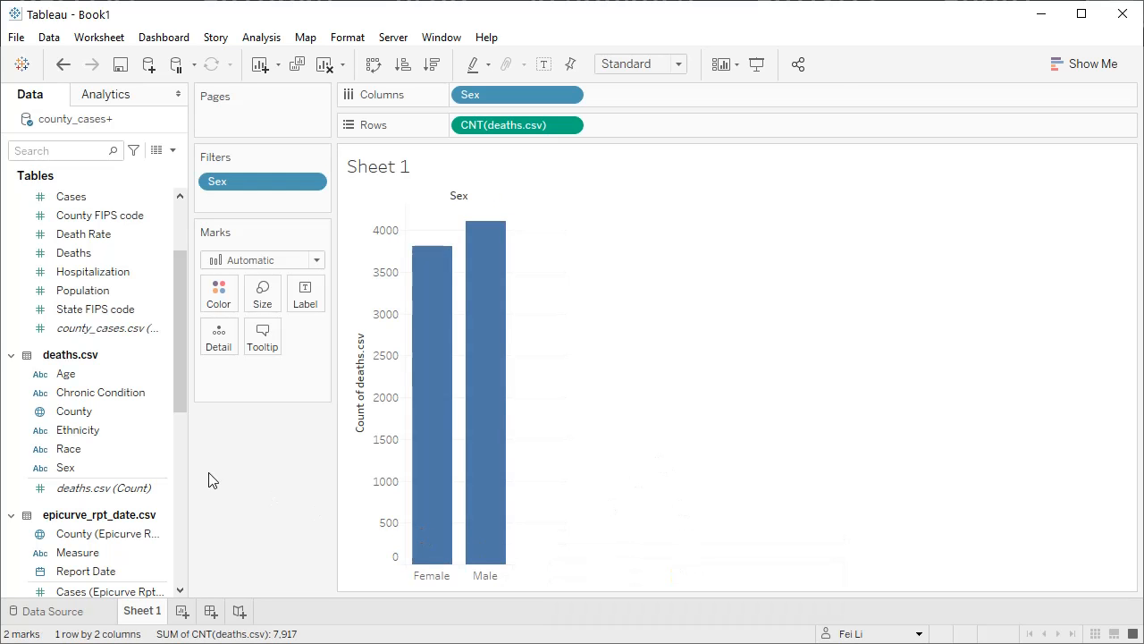
Add Race from deaths.csv to the columns and place it ahead of Sex
{"action": "left_click", "coordinate": [74, 451]}
{"action": "left_click_drag", "start_coordinate": [74, 451], "coordinate": [628, 88]}
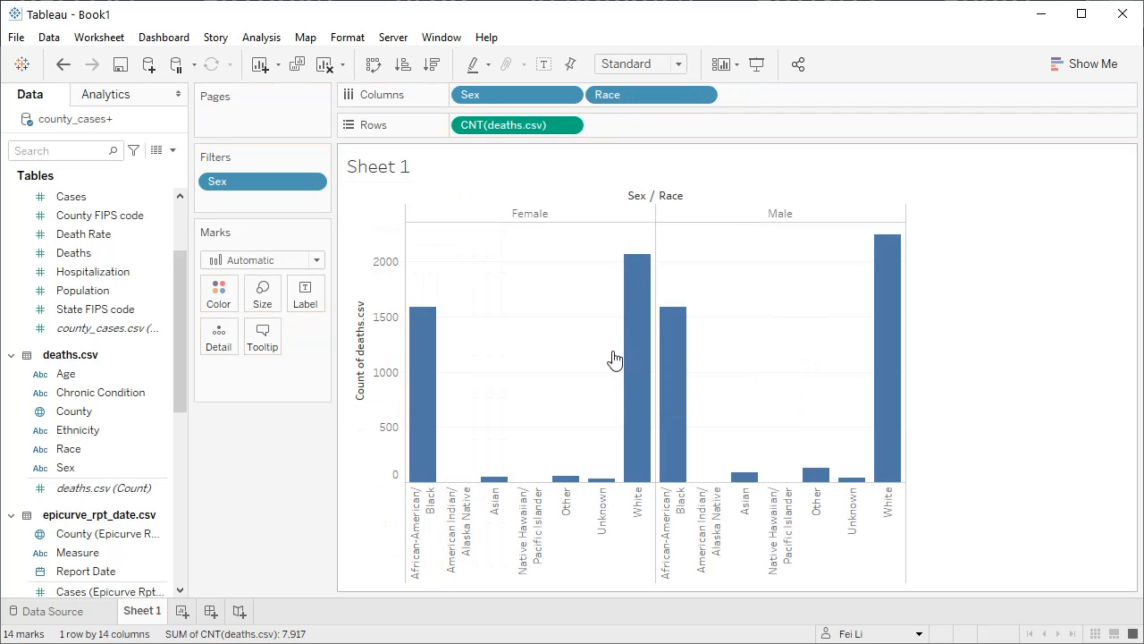
{"action": "mouse_move", "coordinate": [623, 351]}
{"action": "left_click_drag", "start_coordinate": [617, 95], "coordinate": [472, 100]}
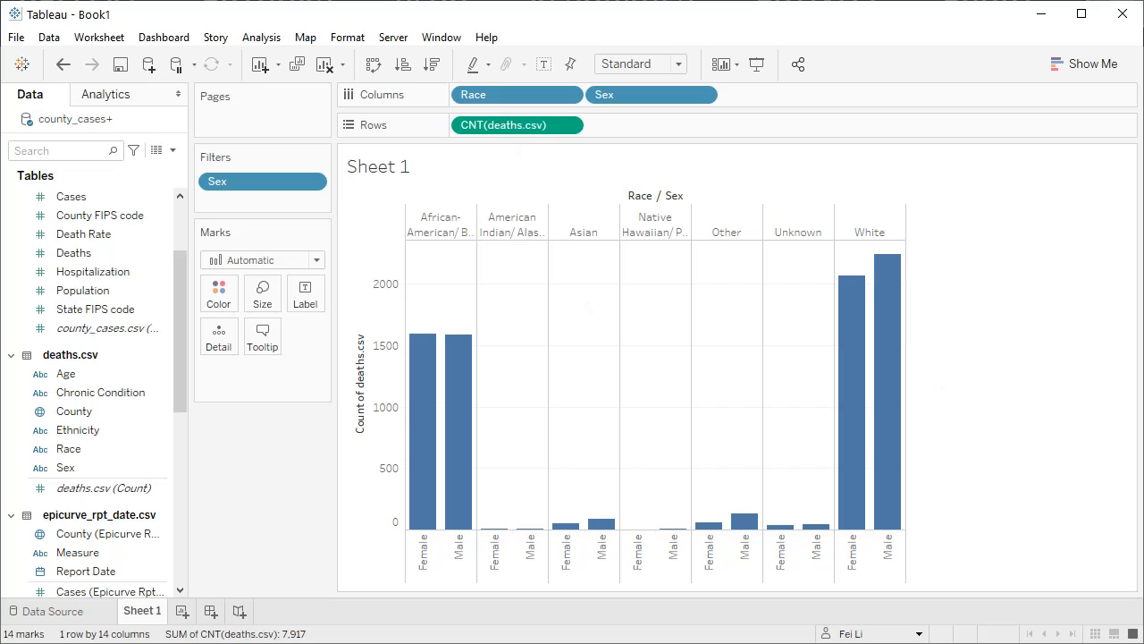
Switch the chart to horizontal bars after trying stacked and side-by-side bars, and swap its rows and columns
{"action": "left_click", "coordinate": [1084, 64]}
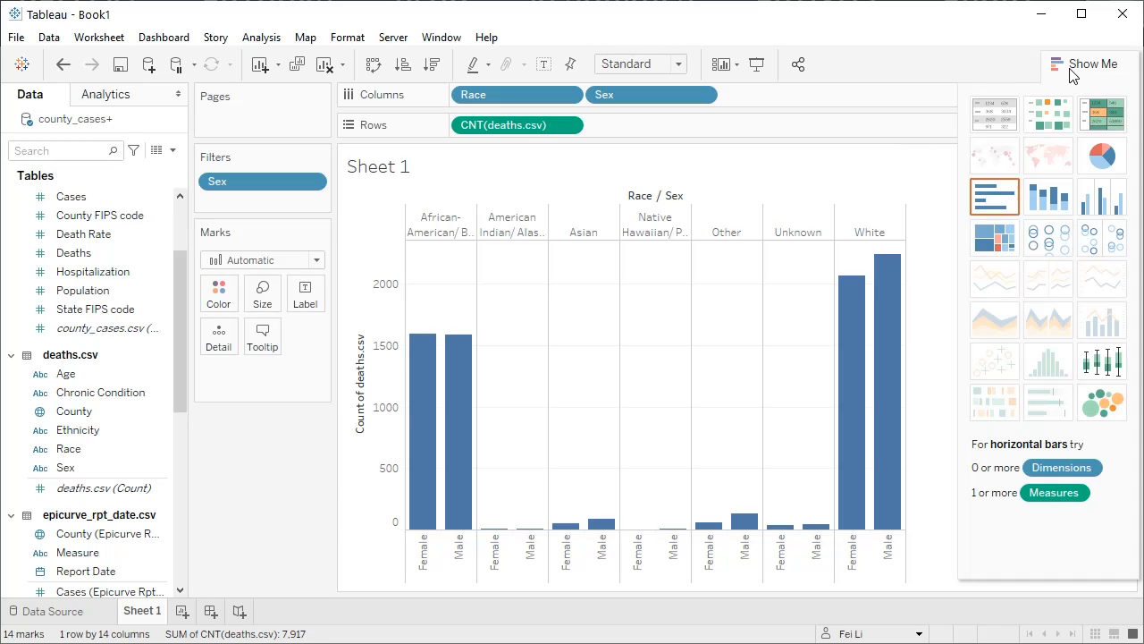
{"action": "left_click", "coordinate": [1045, 207]}
{"action": "left_click", "coordinate": [1115, 208]}
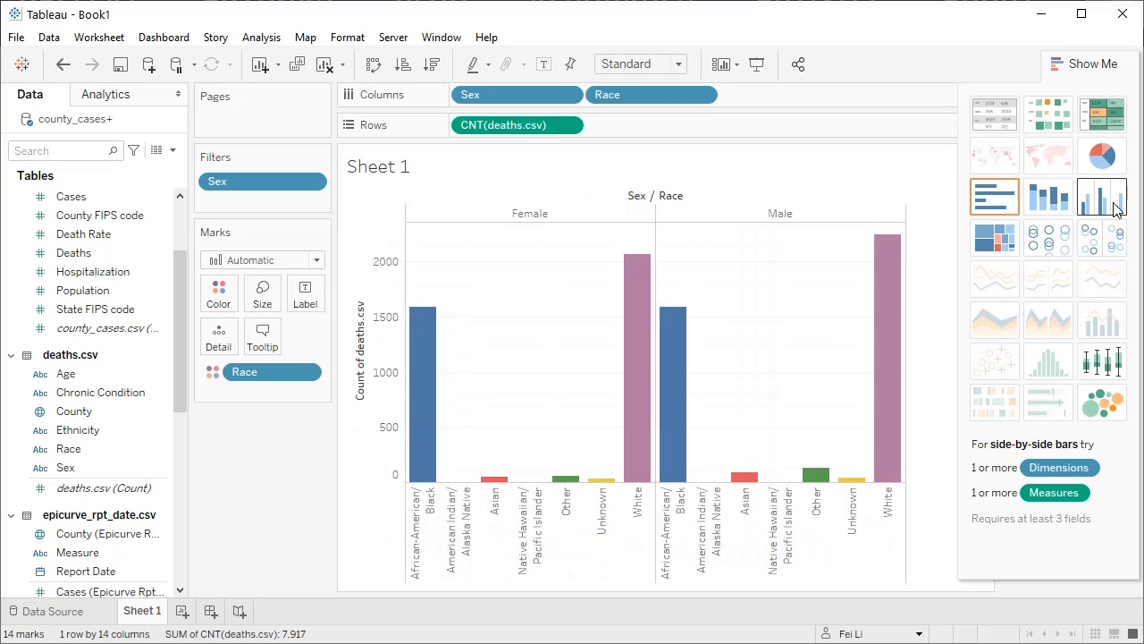
{"action": "left_click", "coordinate": [990, 198]}
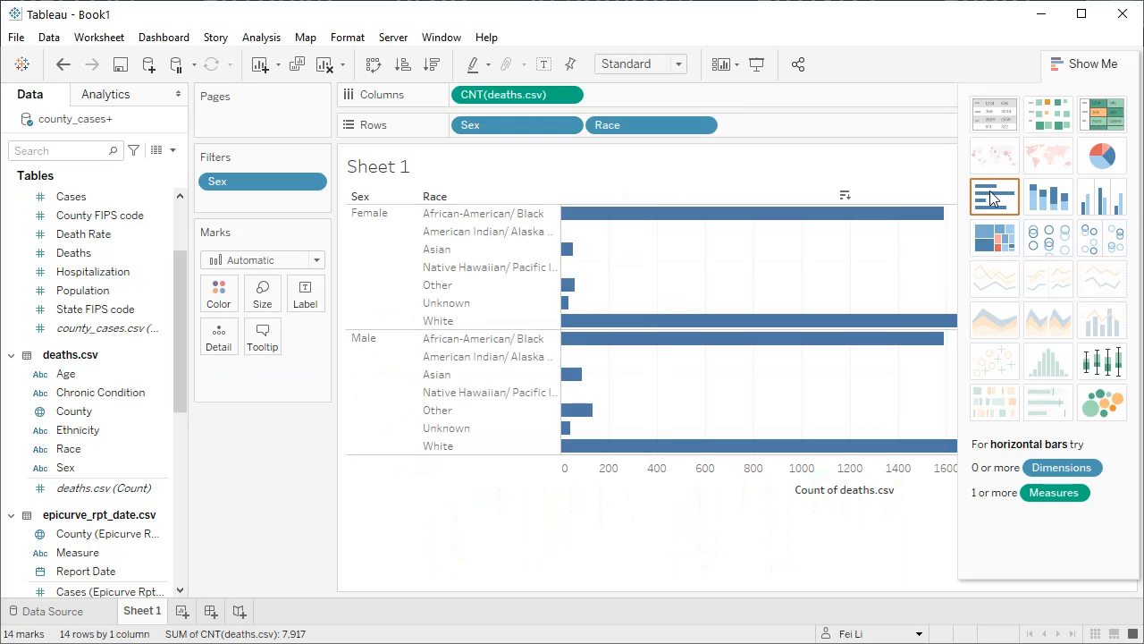
{"action": "mouse_move", "coordinate": [579, 258]}
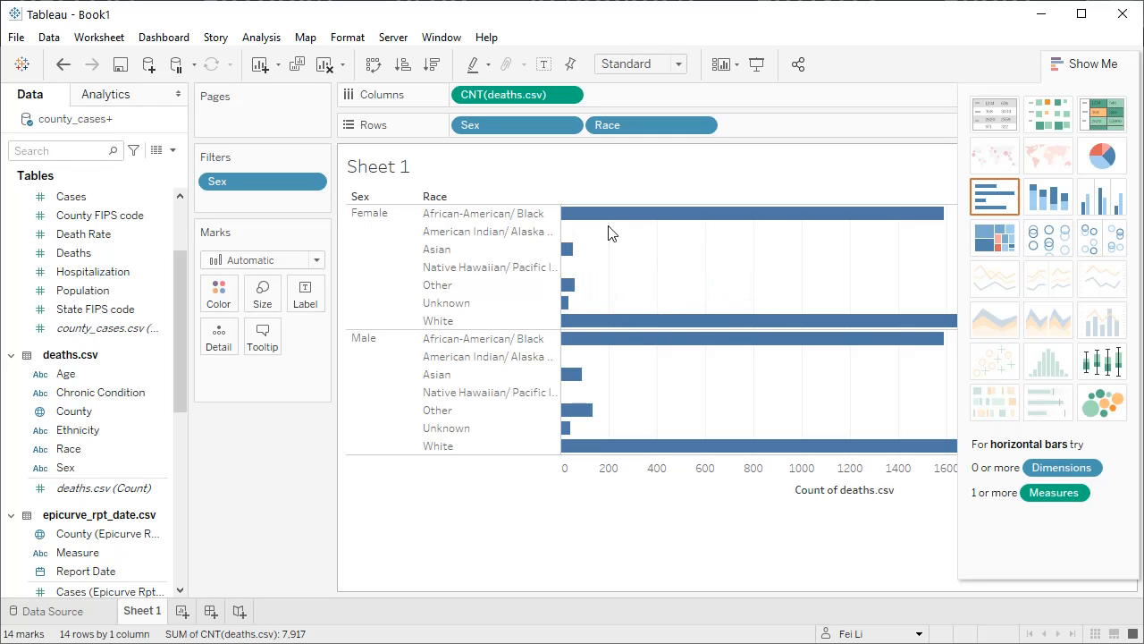
{"action": "left_click", "coordinate": [375, 68]}
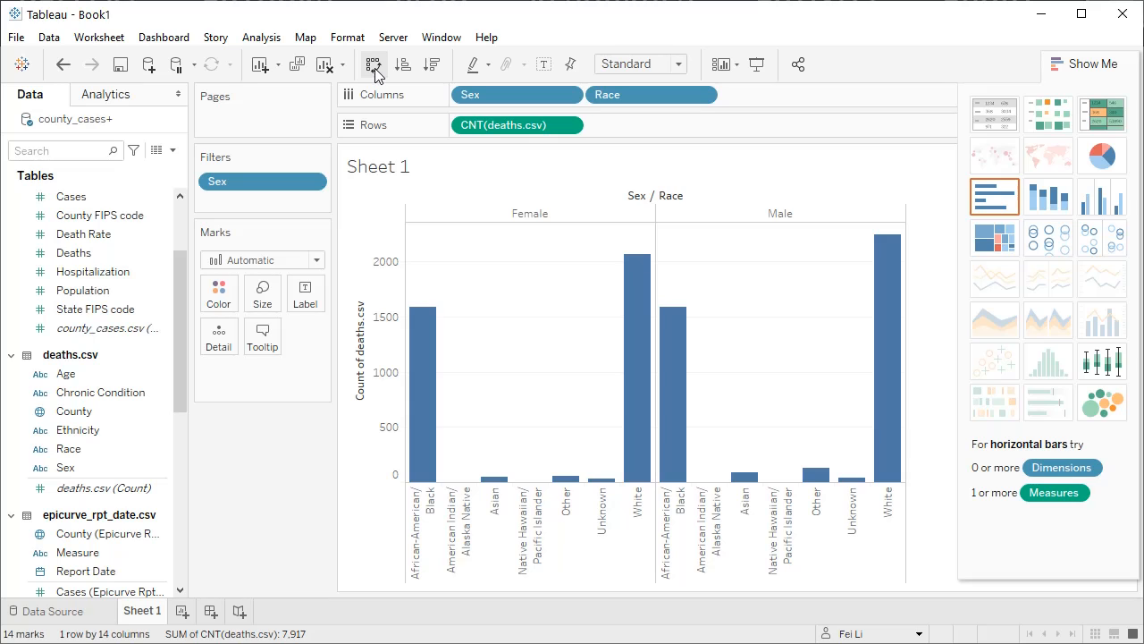
Switch the deaths chart to side-by-side bars and place Race ahead of Sex in the columns
{"action": "left_click", "coordinate": [1095, 208]}
{"action": "left_click_drag", "start_coordinate": [702, 96], "coordinate": [461, 95]}
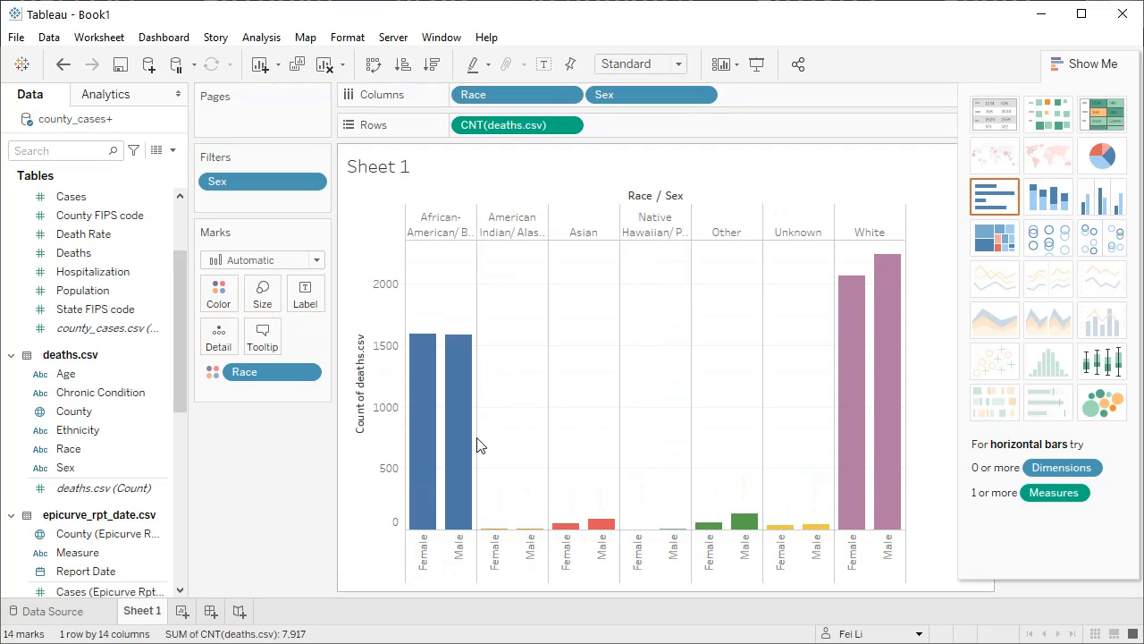
Color the bars by Sex from deaths.csv instead of by Race
{"action": "mouse_move", "coordinate": [867, 355]}
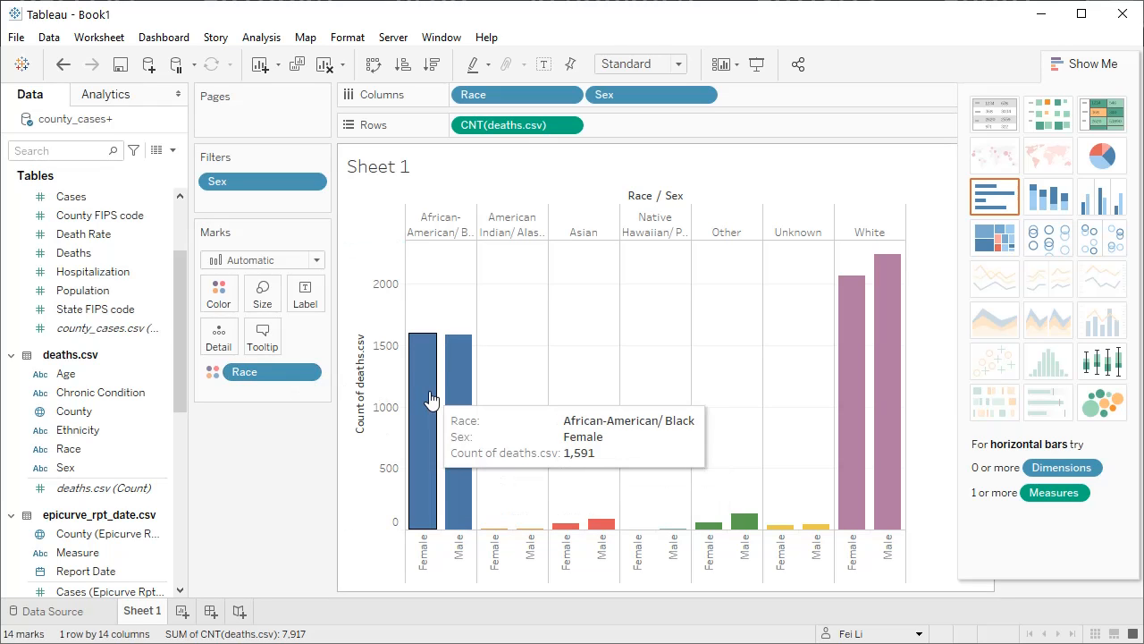
{"action": "mouse_move", "coordinate": [452, 401]}
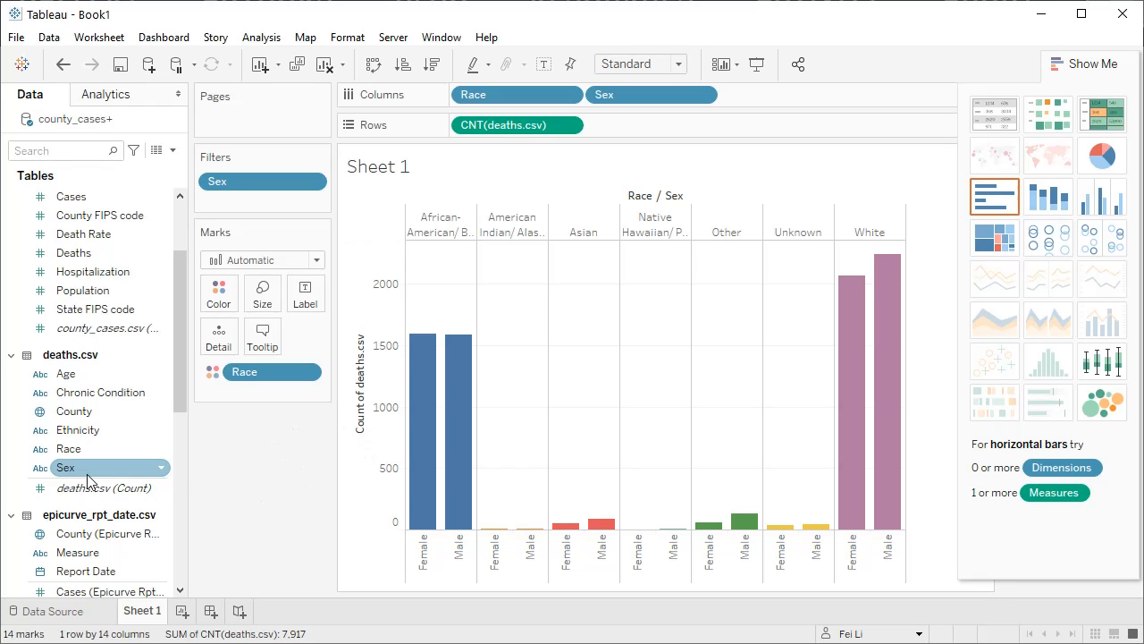
{"action": "left_click_drag", "start_coordinate": [72, 474], "coordinate": [225, 311]}
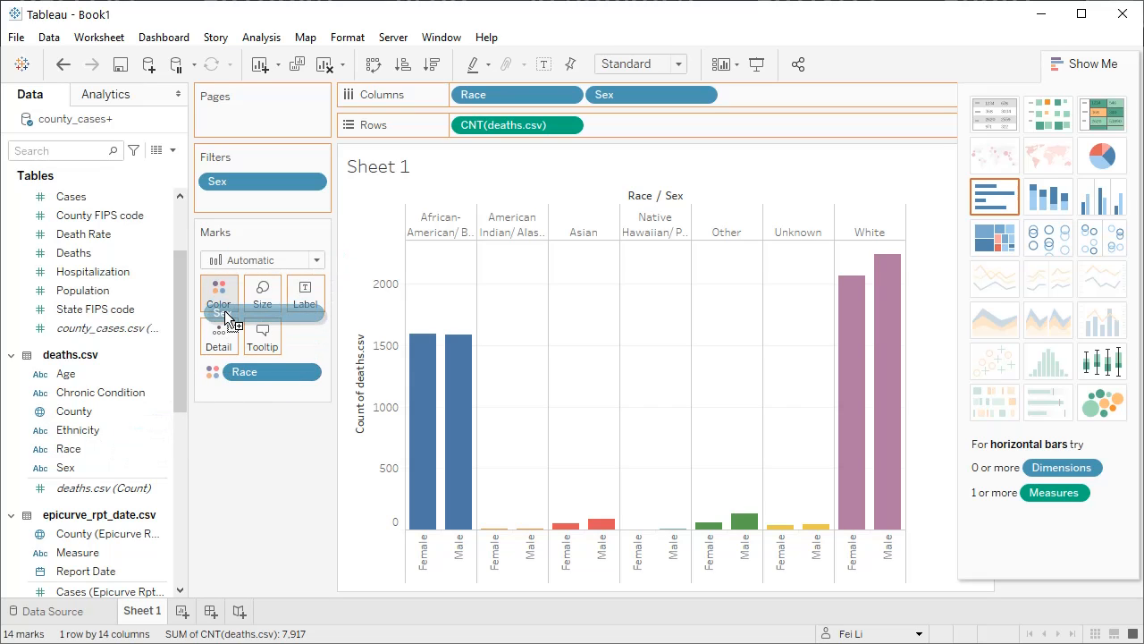
{"action": "mouse_move", "coordinate": [228, 318]}
{"action": "left_mouse_down"}
{"action": "mouse_move", "coordinate": [256, 288]}
{"action": "mouse_move", "coordinate": [265, 298]}
{"action": "mouse_move", "coordinate": [223, 302]}
{"action": "left_mouse_up"}
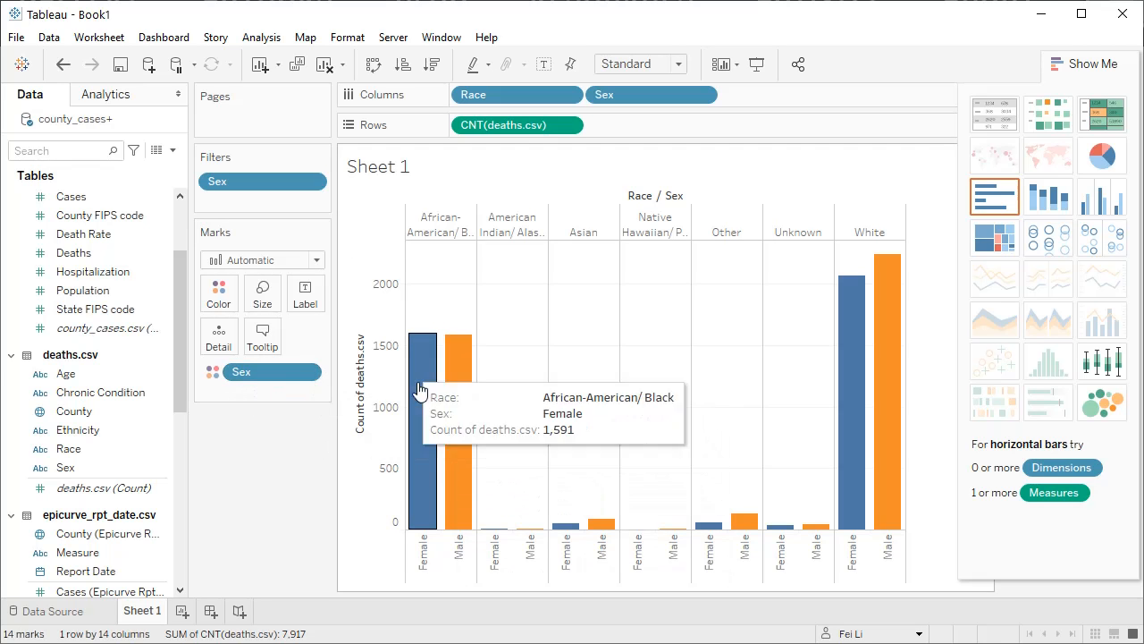
Edit the Sex colors, assigning purple to Female and teal to Male from the Automatic palette
{"action": "left_click", "coordinate": [220, 295]}
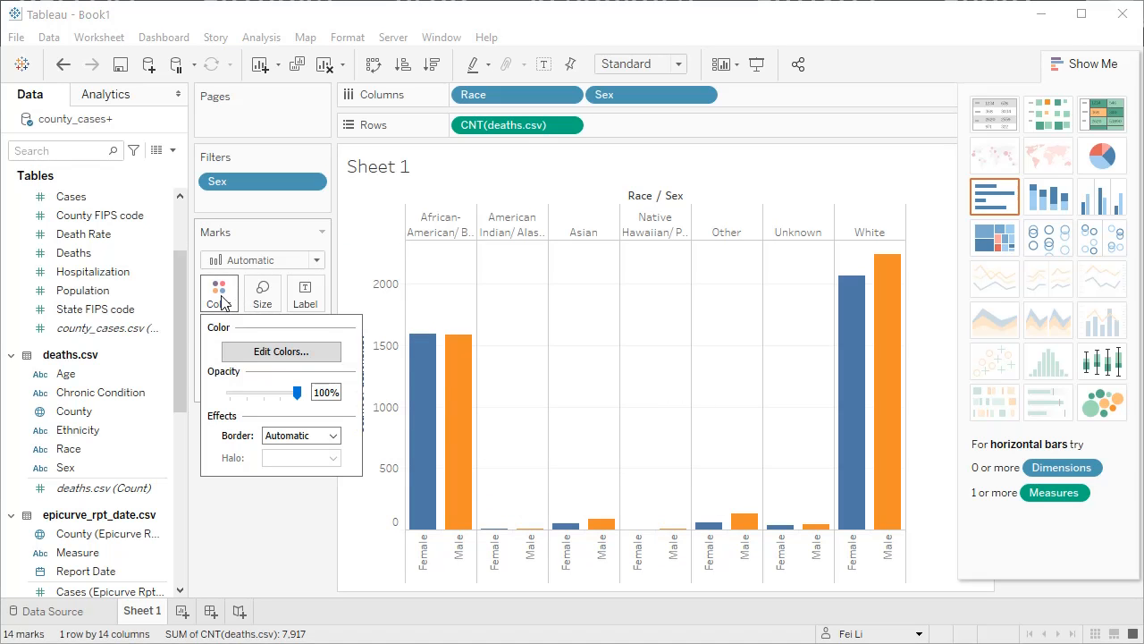
{"action": "left_click", "coordinate": [264, 354]}
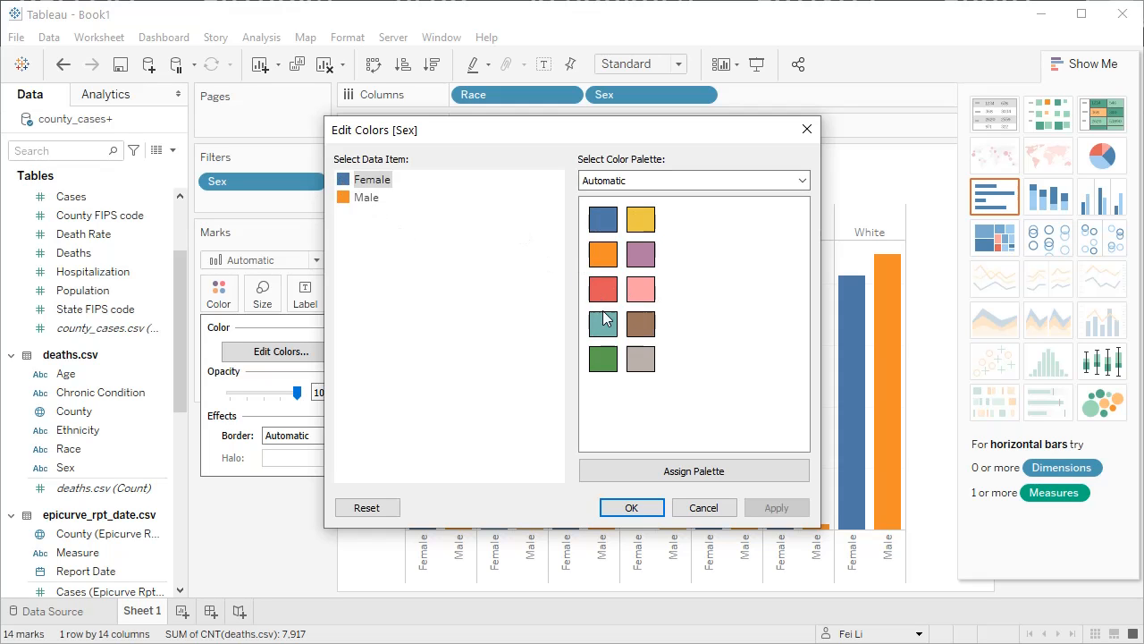
{"action": "left_click", "coordinate": [640, 254]}
{"action": "left_click", "coordinate": [354, 197]}
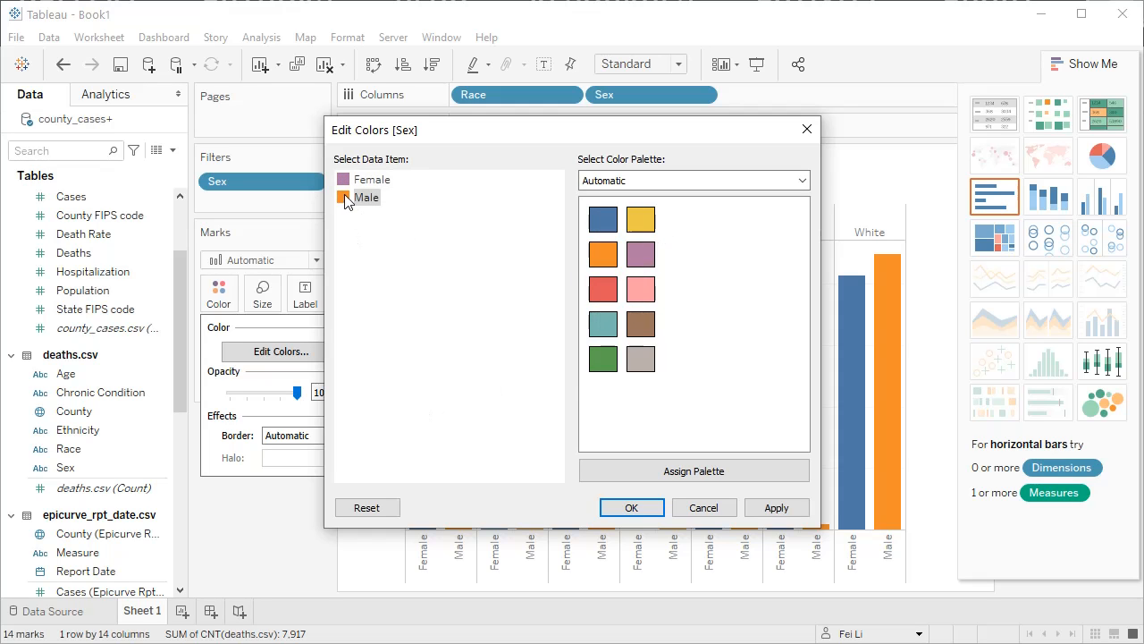
{"action": "left_click", "coordinate": [609, 336]}
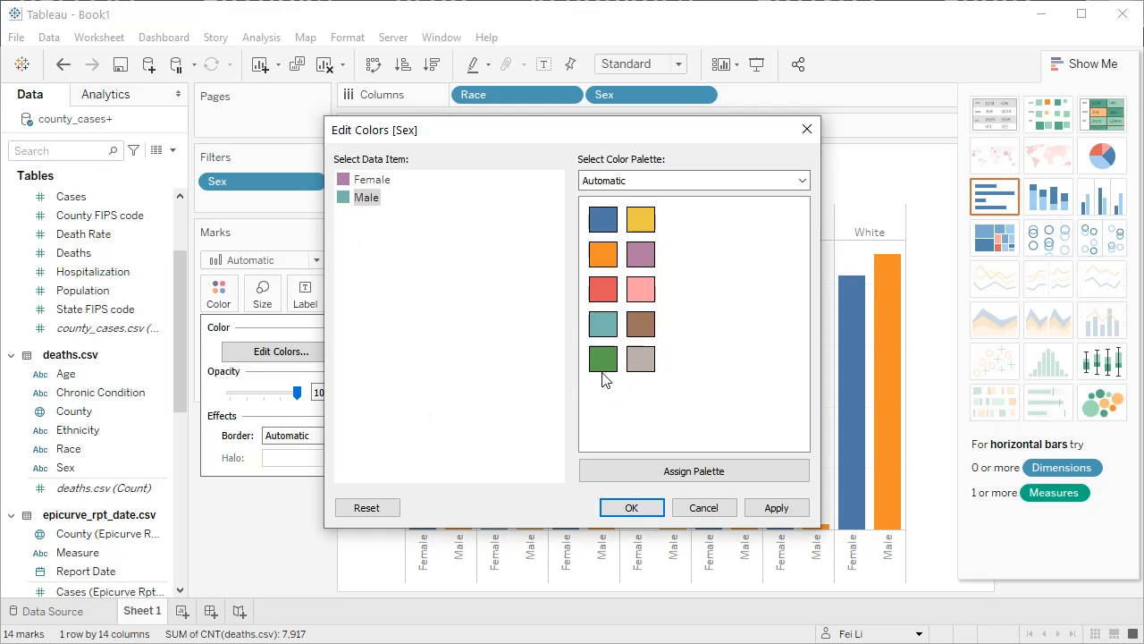
{"action": "left_click", "coordinate": [793, 508]}
{"action": "left_click", "coordinate": [631, 507]}
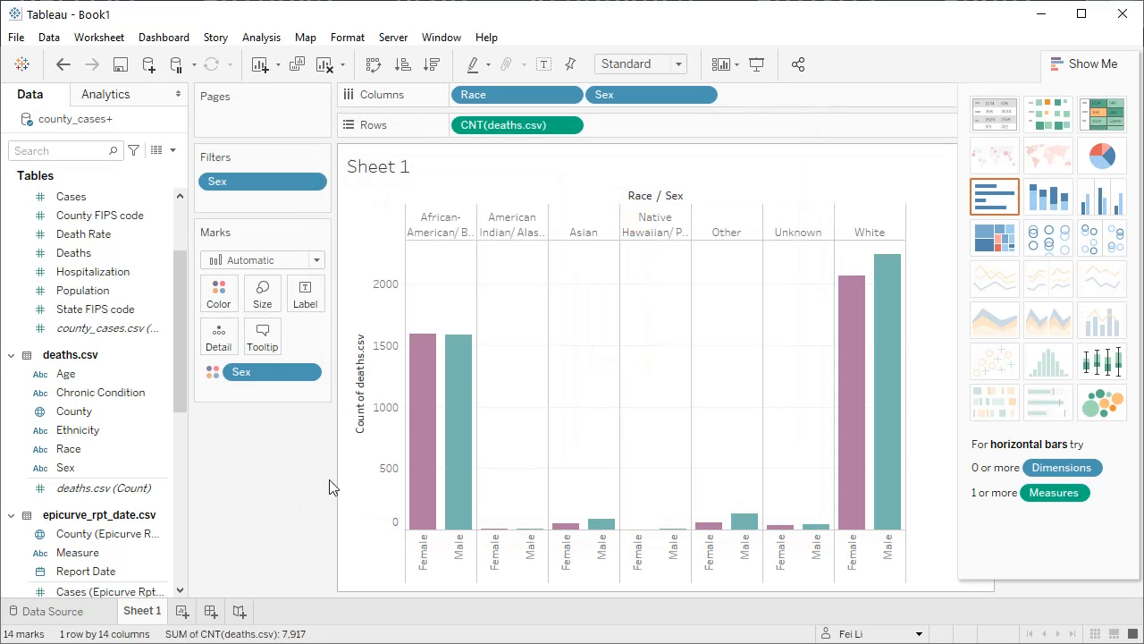
Move the White category directly after African-American/Black and exclude the Unknown race category
{"action": "left_click", "coordinate": [873, 219]}
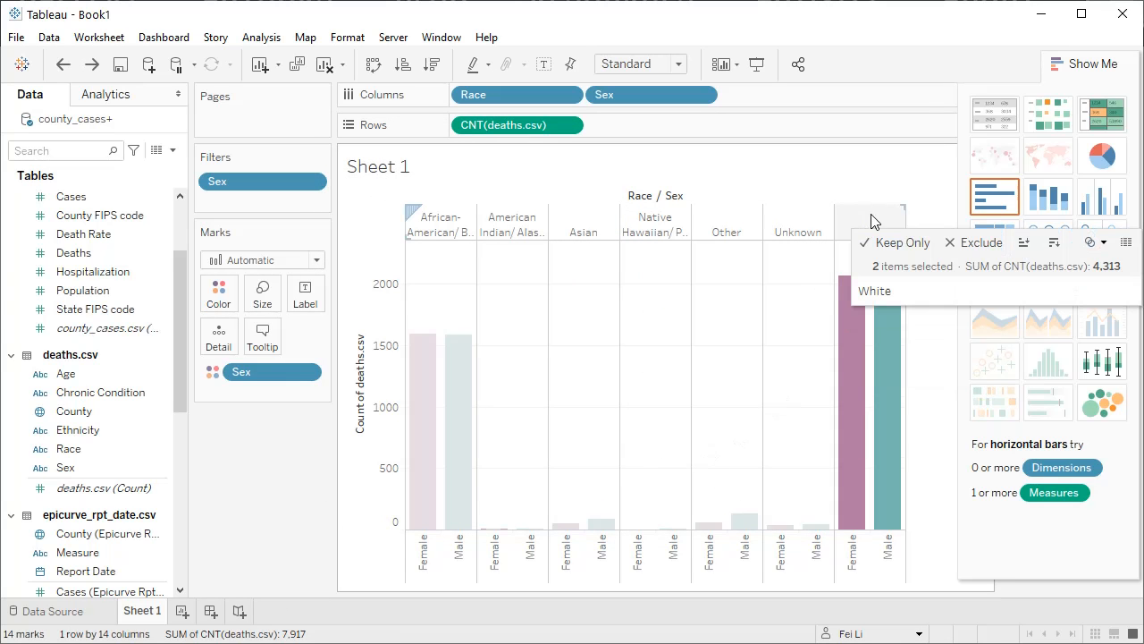
{"action": "left_click_drag", "start_coordinate": [873, 218], "coordinate": [494, 217]}
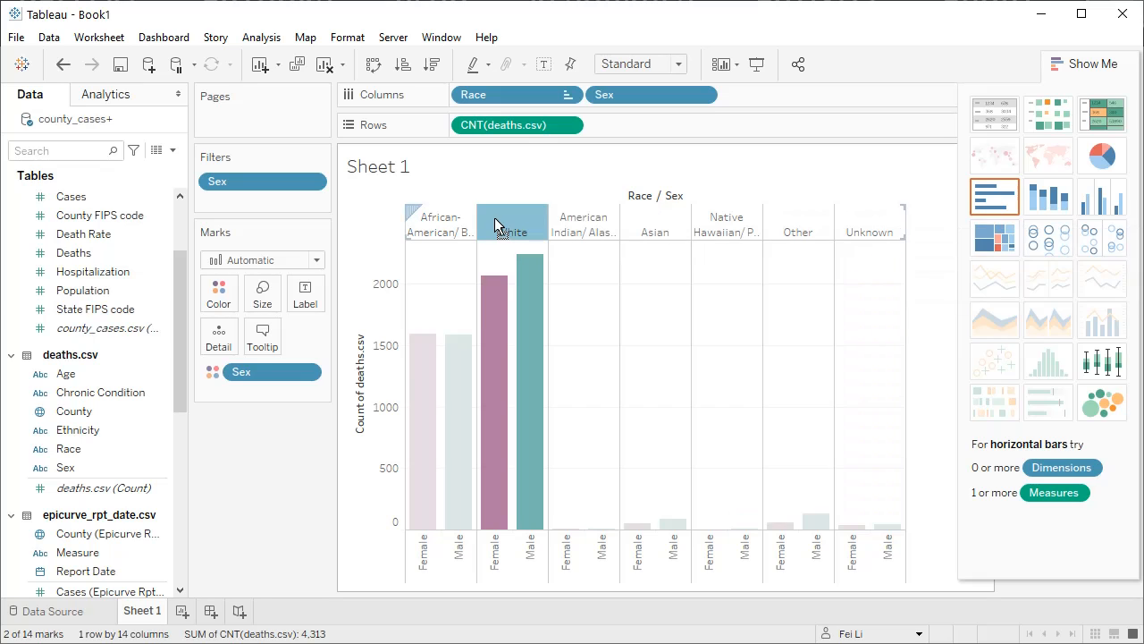
{"action": "left_click", "coordinate": [873, 232]}
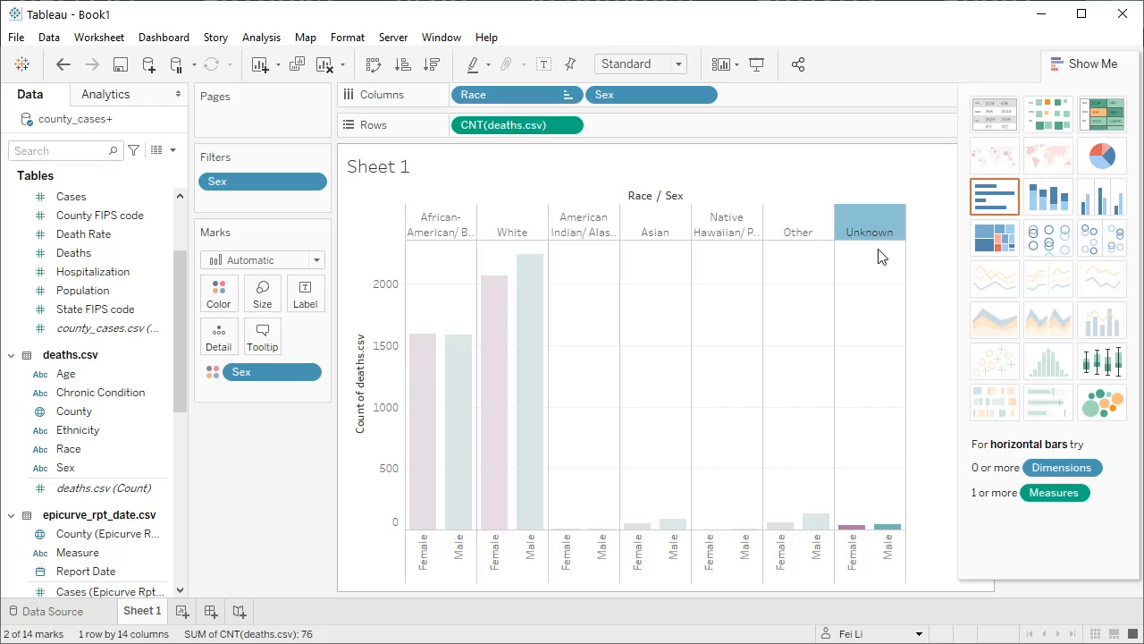
{"action": "right_click", "coordinate": [886, 232]}
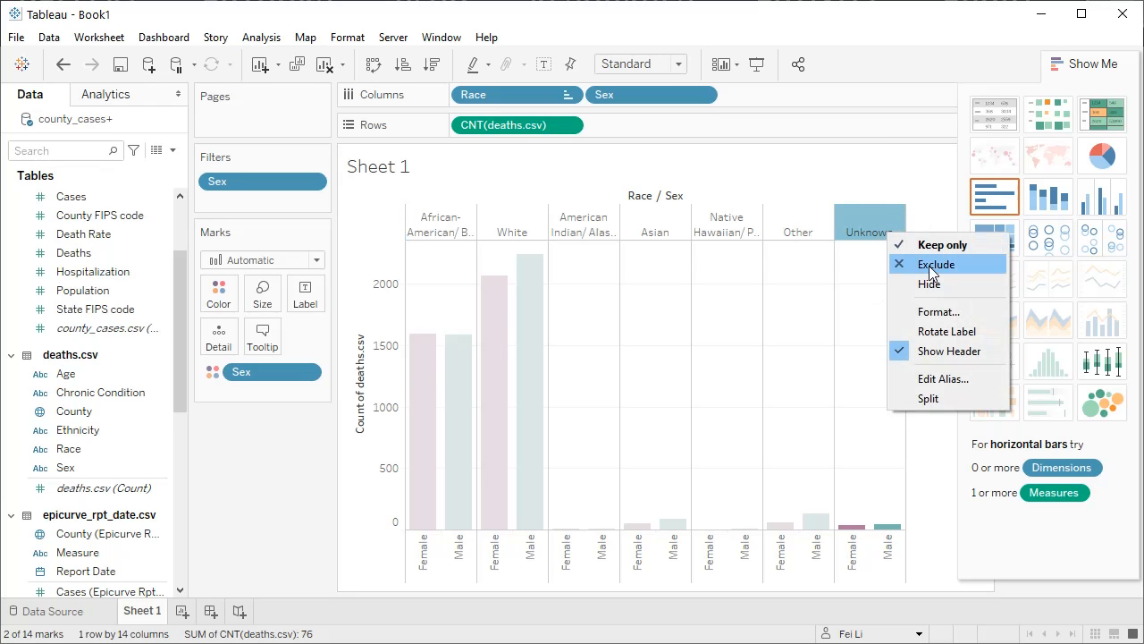
{"action": "left_click", "coordinate": [901, 264]}
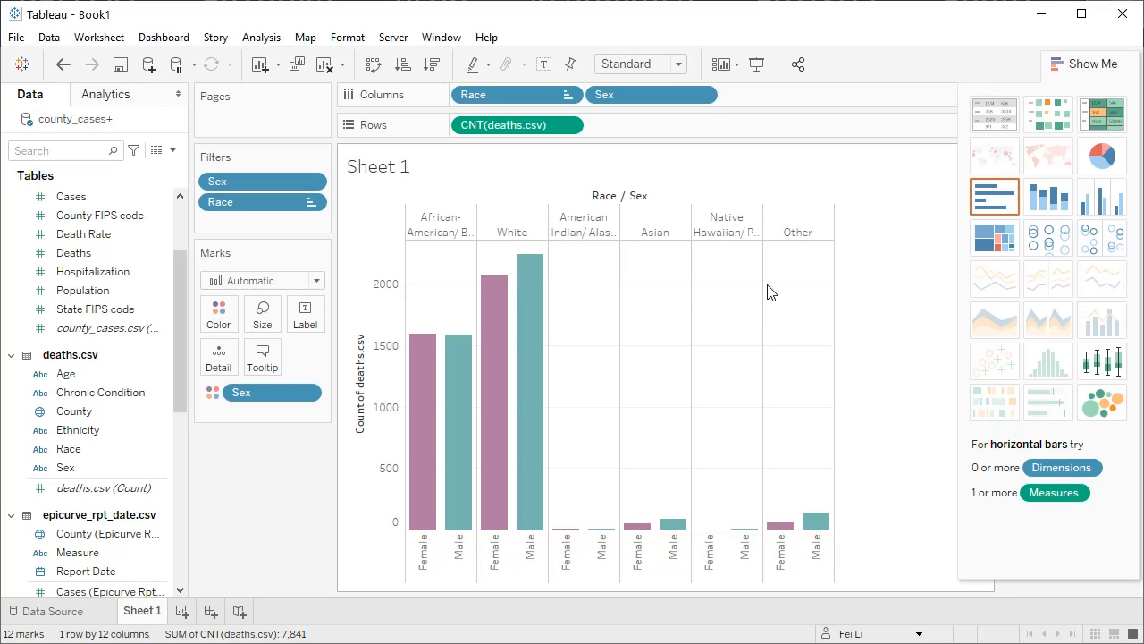
Group the American Indian/Alaska Native, Asian, Native Hawaiian/Pacific Islander and Other race categories together
{"action": "left_click", "coordinate": [584, 230]}
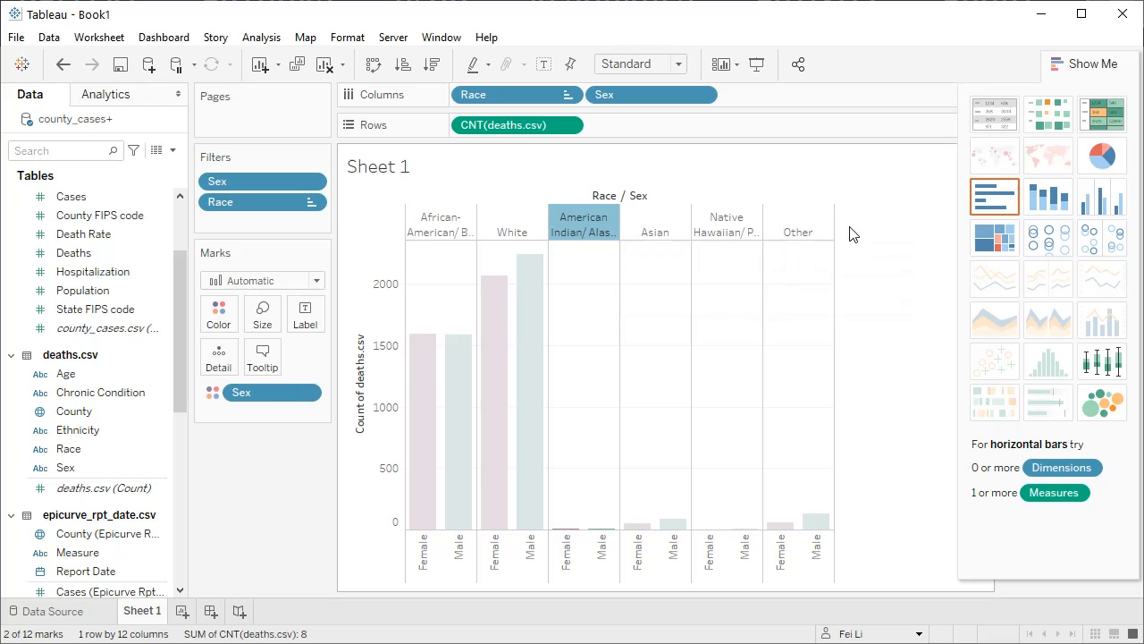
{"action": "left_click", "coordinate": [803, 223], "text": "shift"}
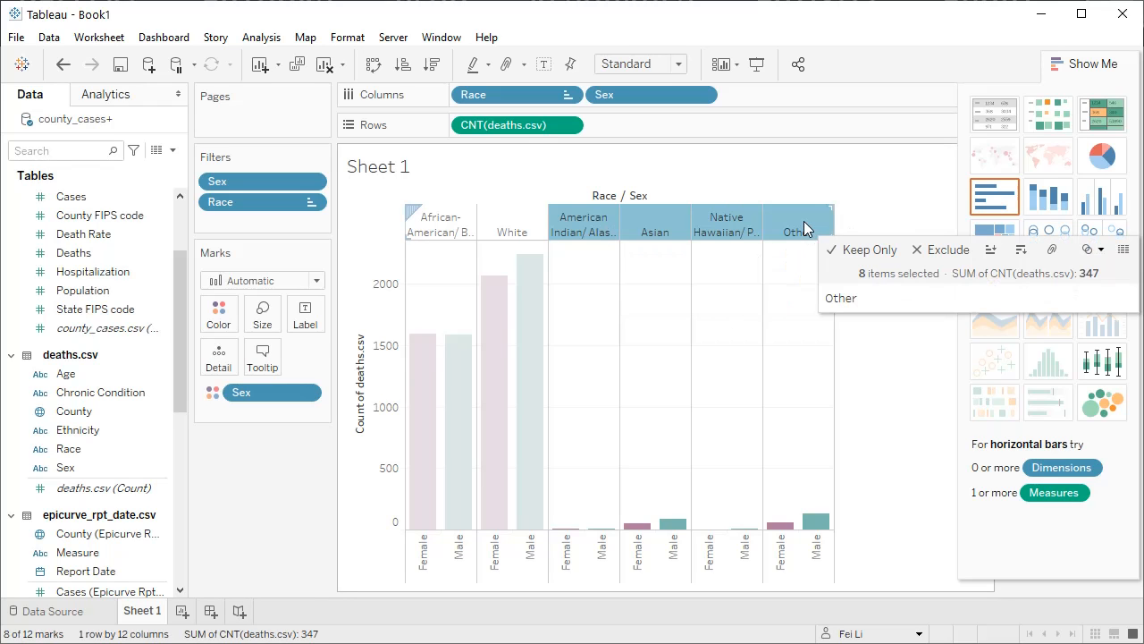
{"action": "left_click", "coordinate": [1051, 254]}
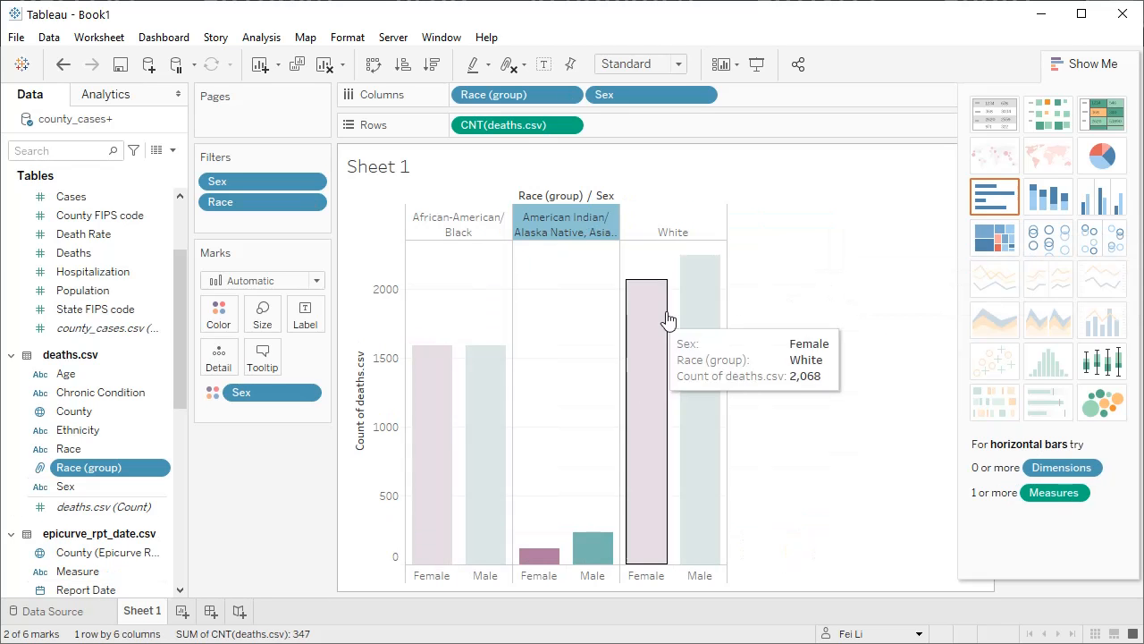
Set the combined race group's alias to Other and move White ahead of it
{"action": "mouse_move", "coordinate": [568, 223]}
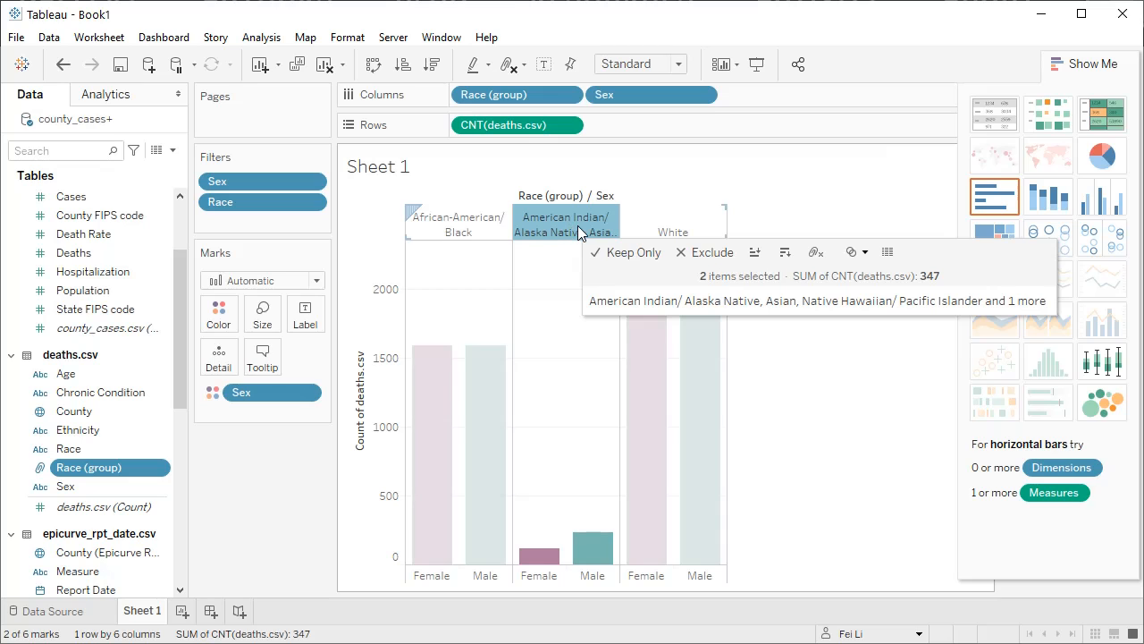
{"action": "right_click", "coordinate": [577, 223]}
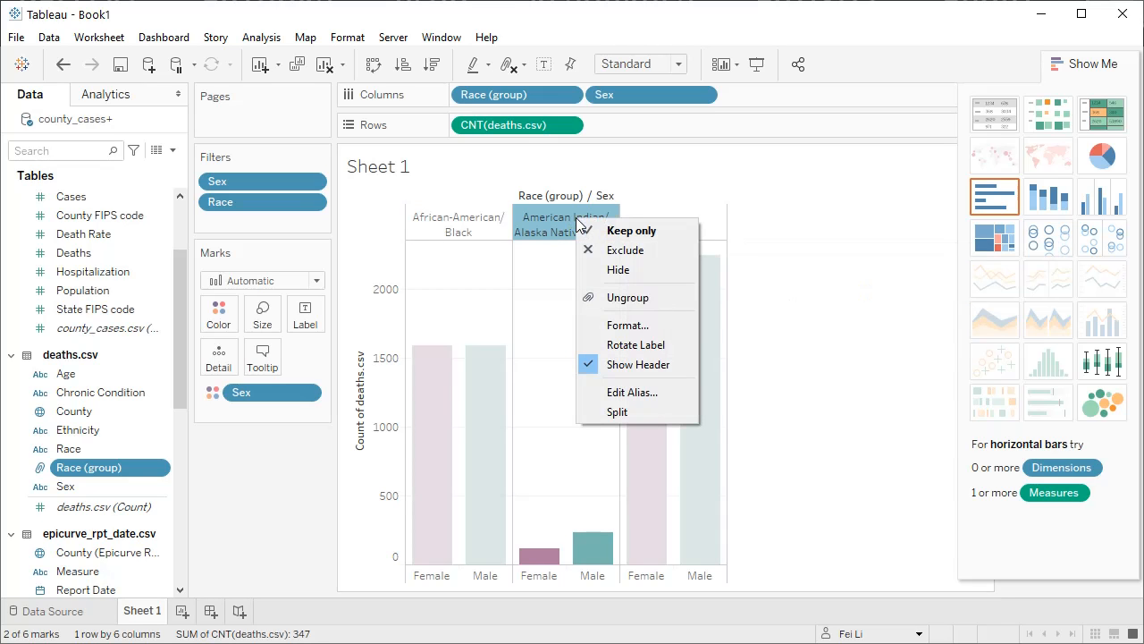
{"action": "left_click", "coordinate": [625, 393]}
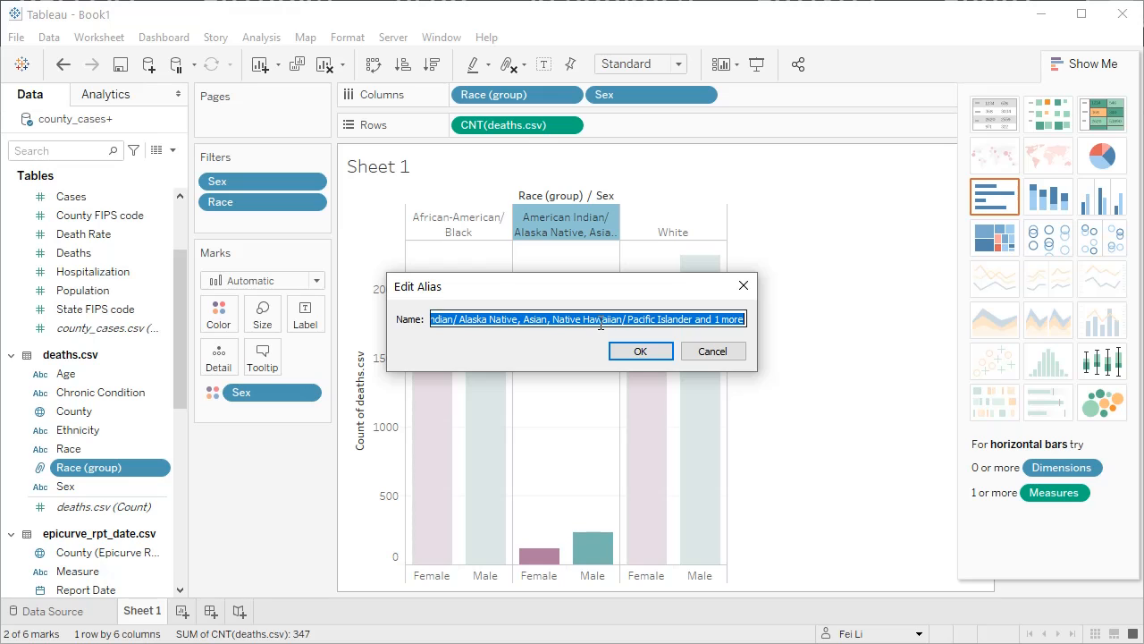
{"action": "key", "text": "BackSpace"}
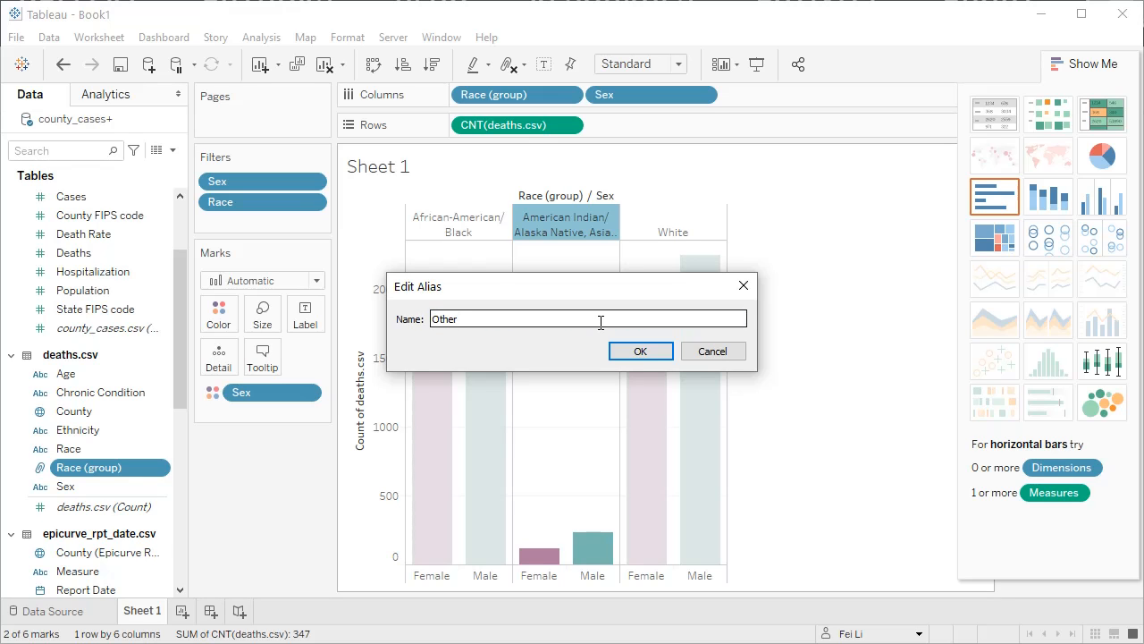
{"action": "left_click", "coordinate": [616, 353]}
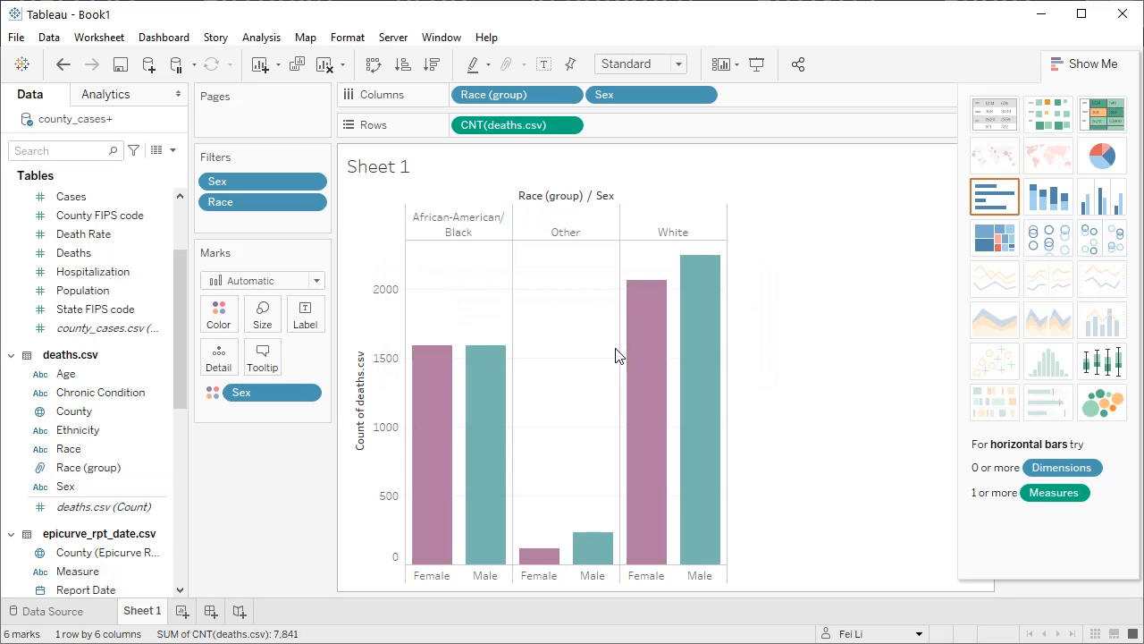
{"action": "left_click_drag", "start_coordinate": [673, 224], "coordinate": [524, 219]}
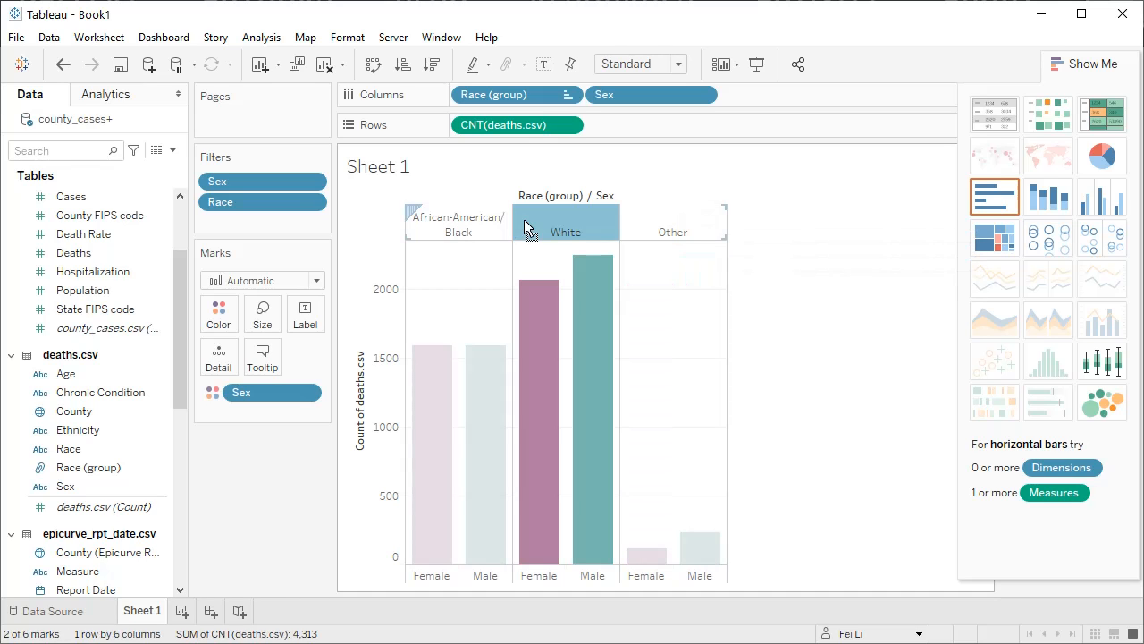
{"action": "left_click", "coordinate": [824, 319]}
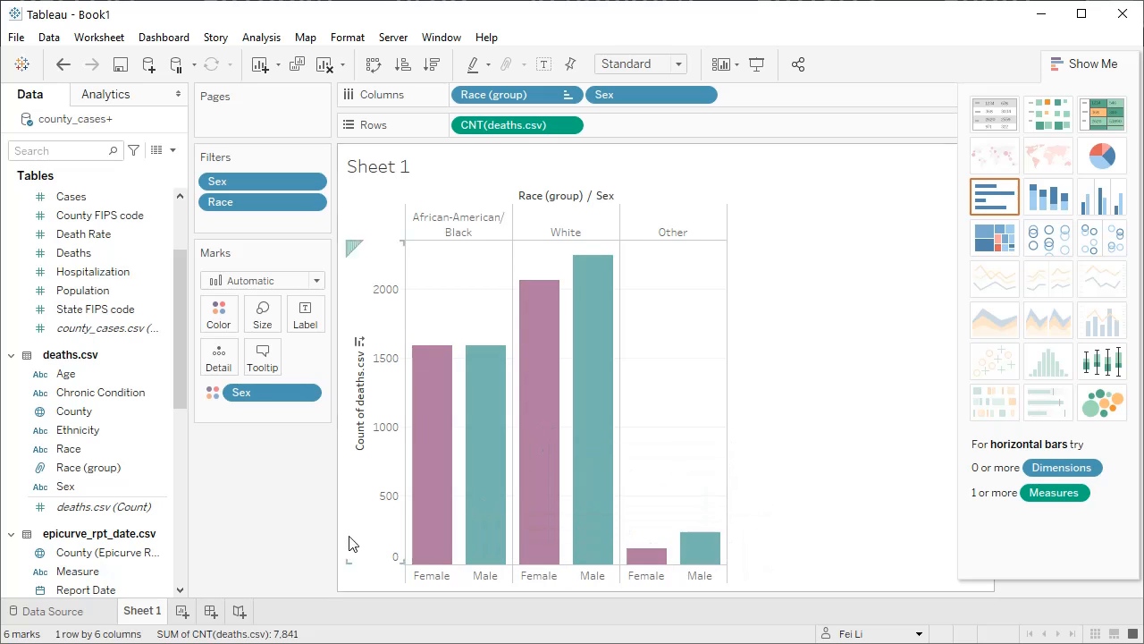
Rename Sheet 1 as "Deaths by Race and Sex"
{"action": "double_click", "coordinate": [149, 615]}
{"action": "type", "text": "Deaths b"}
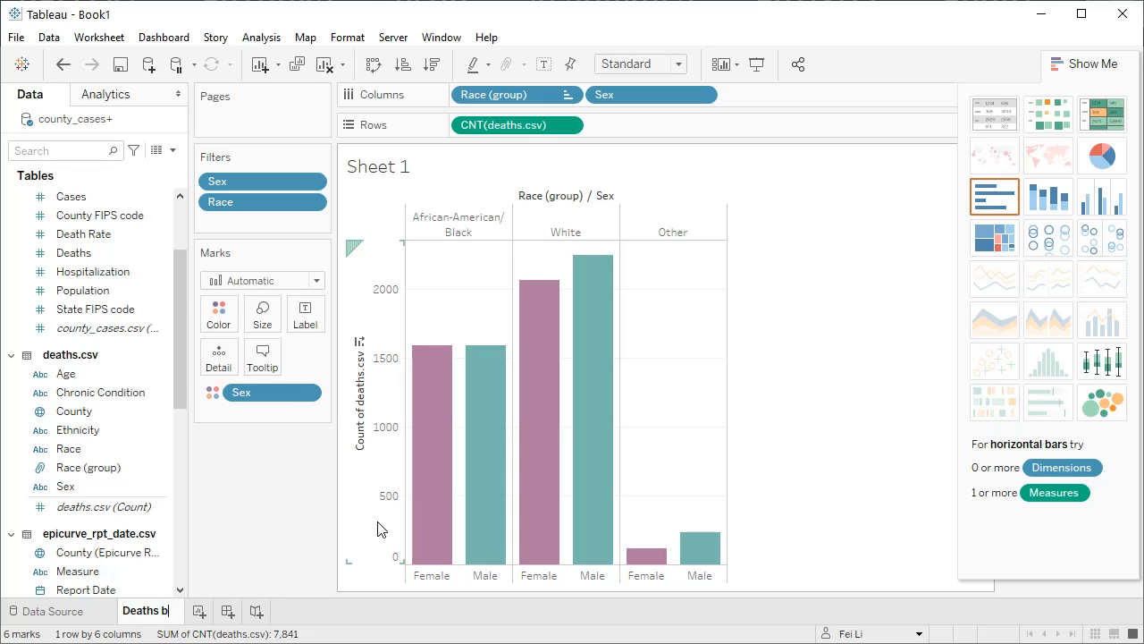
{"action": "type", "text": "y Race and Sex"}
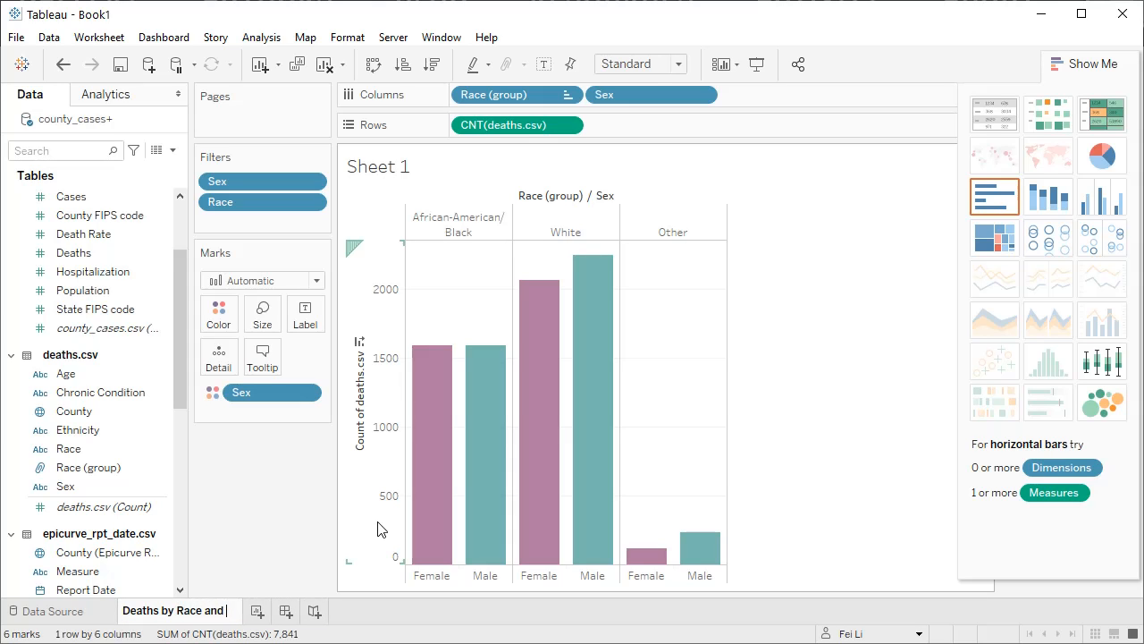
{"action": "key", "text": "Return"}
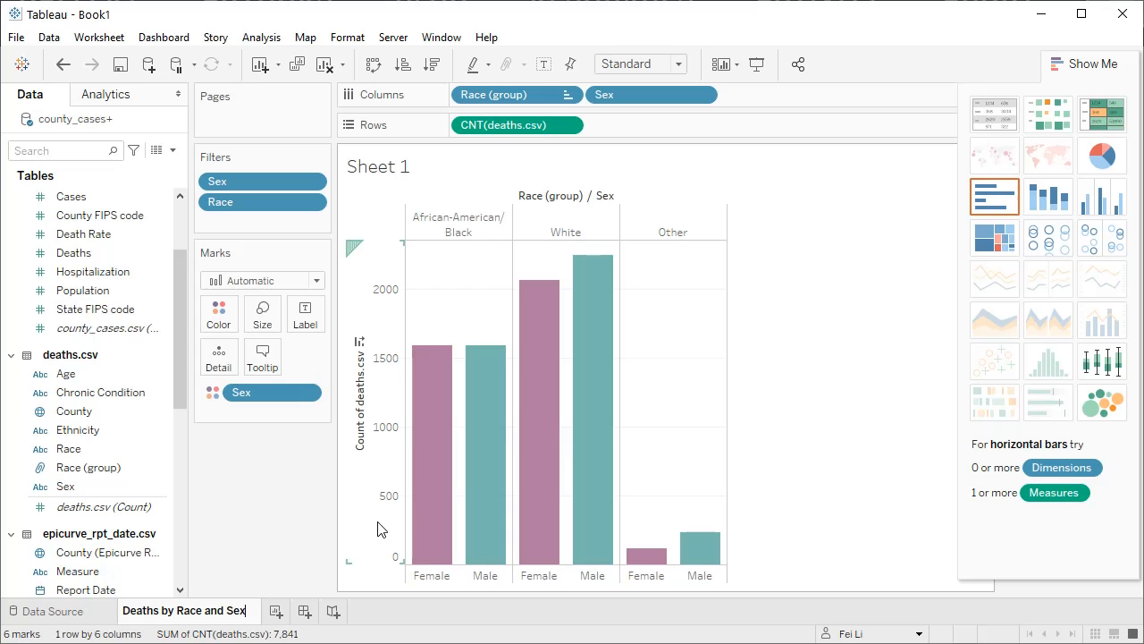